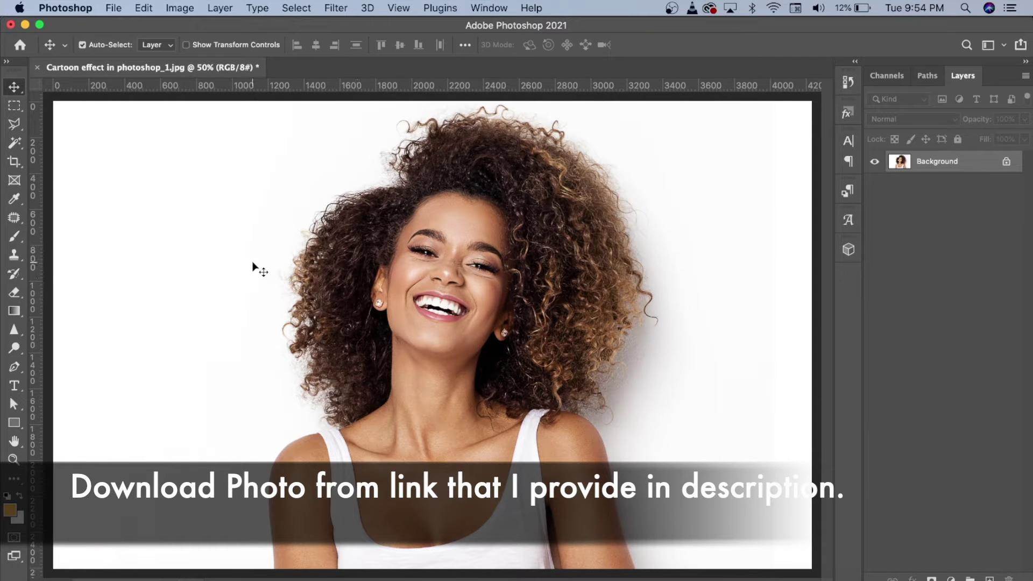
Select the woman with Select Subject and paste her onto a new Layer 1.
{"action": "left_click", "coordinate": [14, 143]}
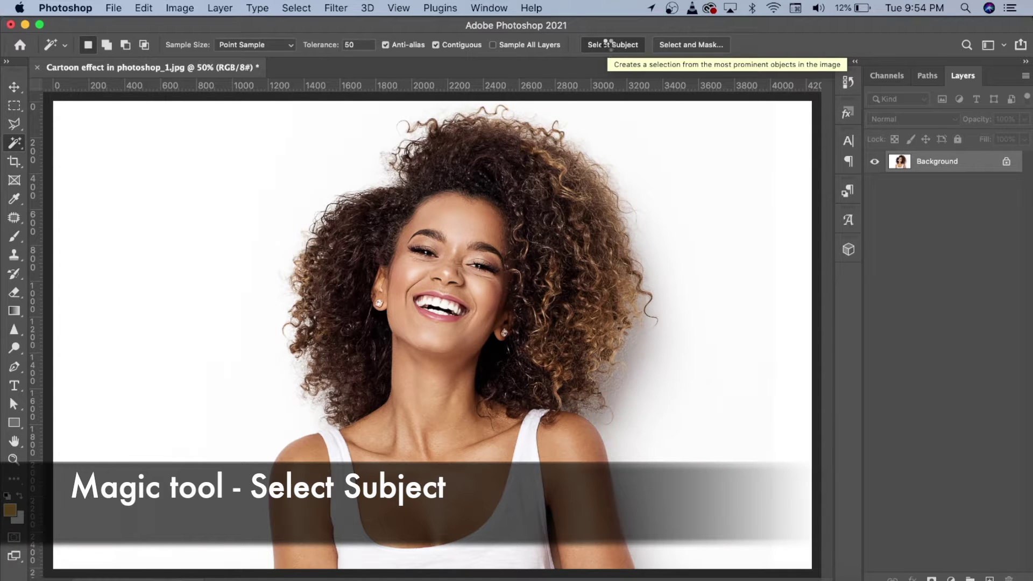
{"action": "left_click", "coordinate": [608, 45]}
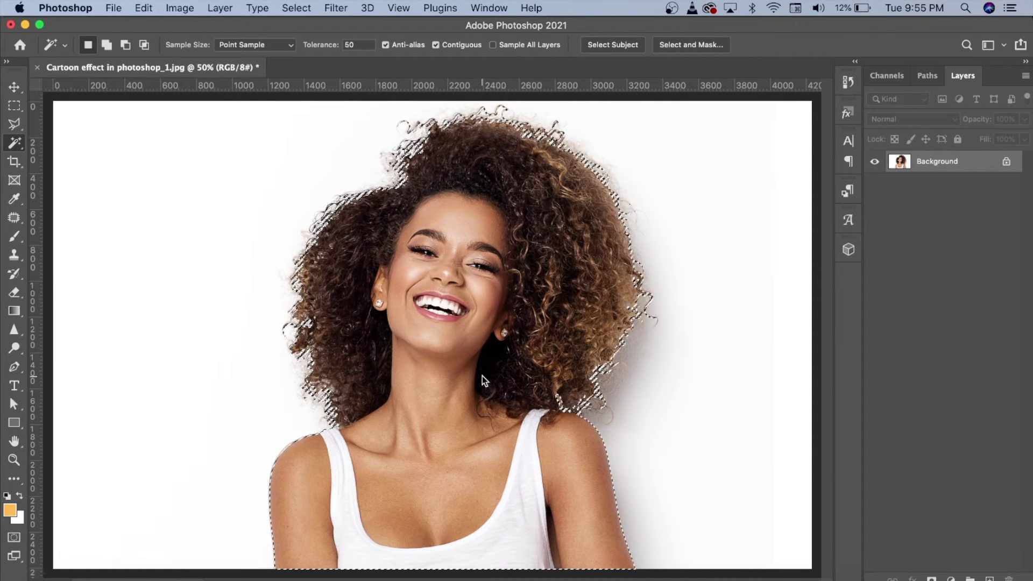
{"action": "key", "text": "super+c"}
{"action": "key", "text": "super+v"}
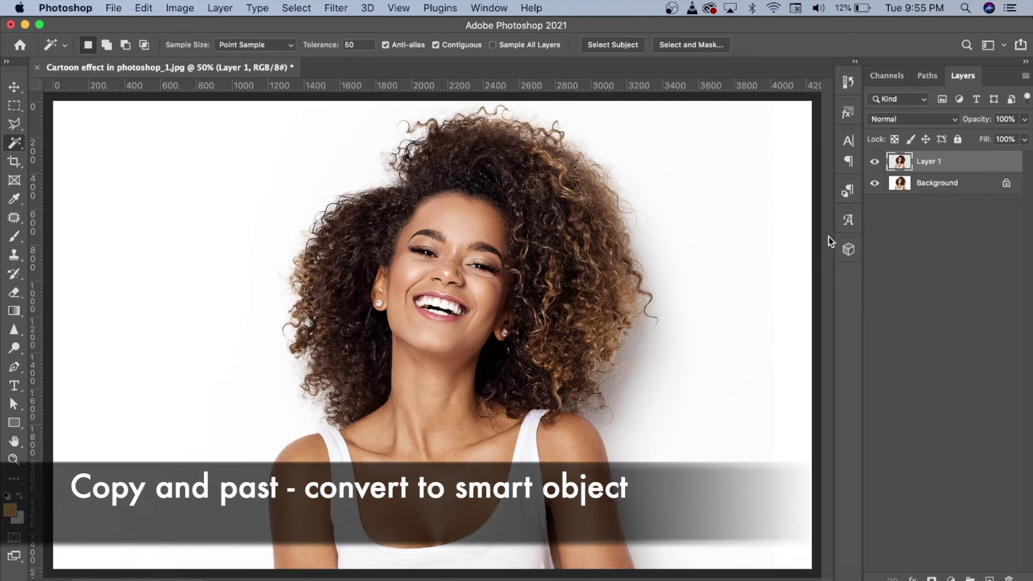
Convert Layer 1 to a smart object and select the Background layer.
{"action": "right_click", "coordinate": [944, 163]}
{"action": "left_click", "coordinate": [990, 162]}
{"action": "right_click", "coordinate": [964, 167]}
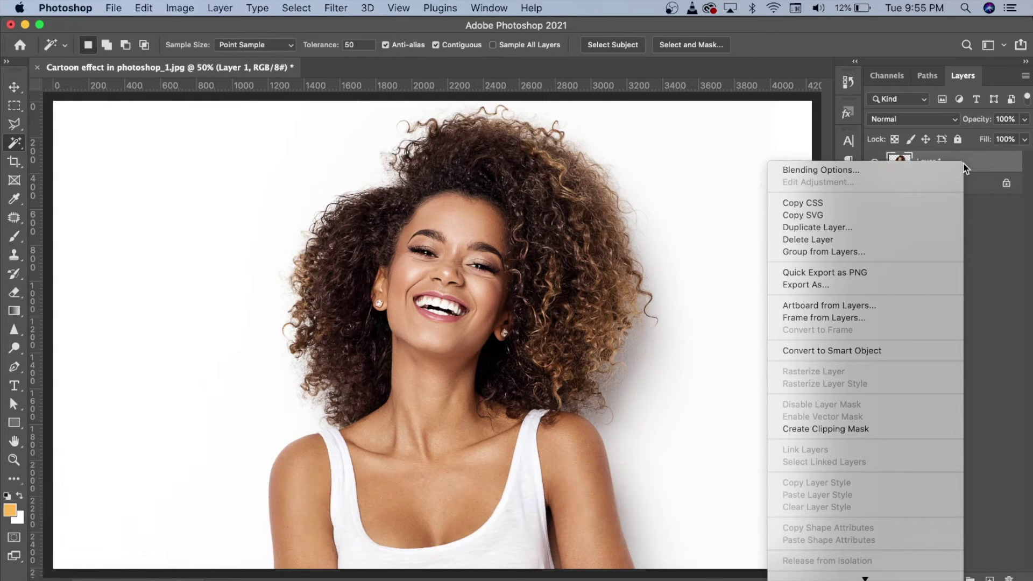
{"action": "left_click", "coordinate": [851, 351]}
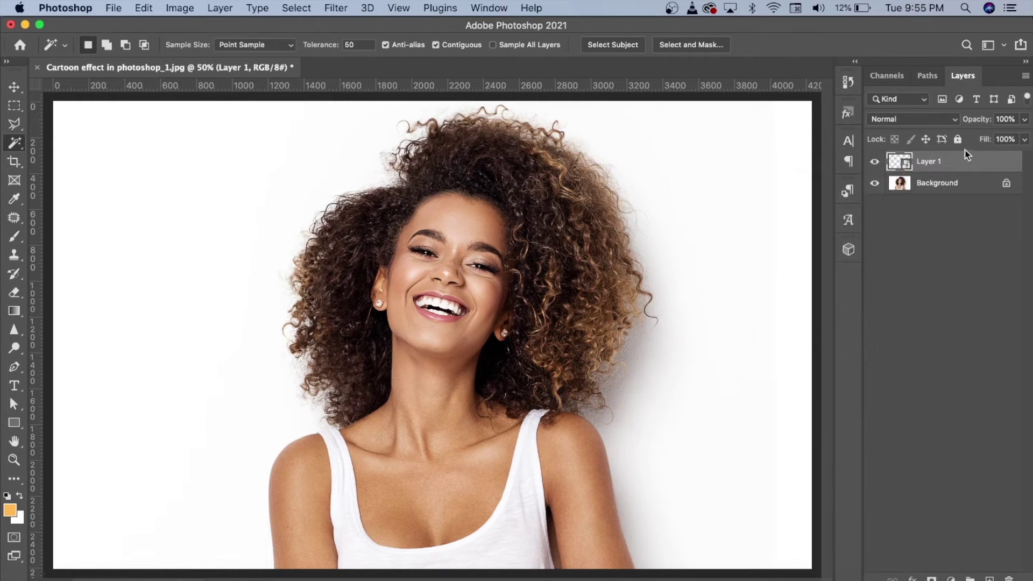
{"action": "left_click", "coordinate": [946, 187]}
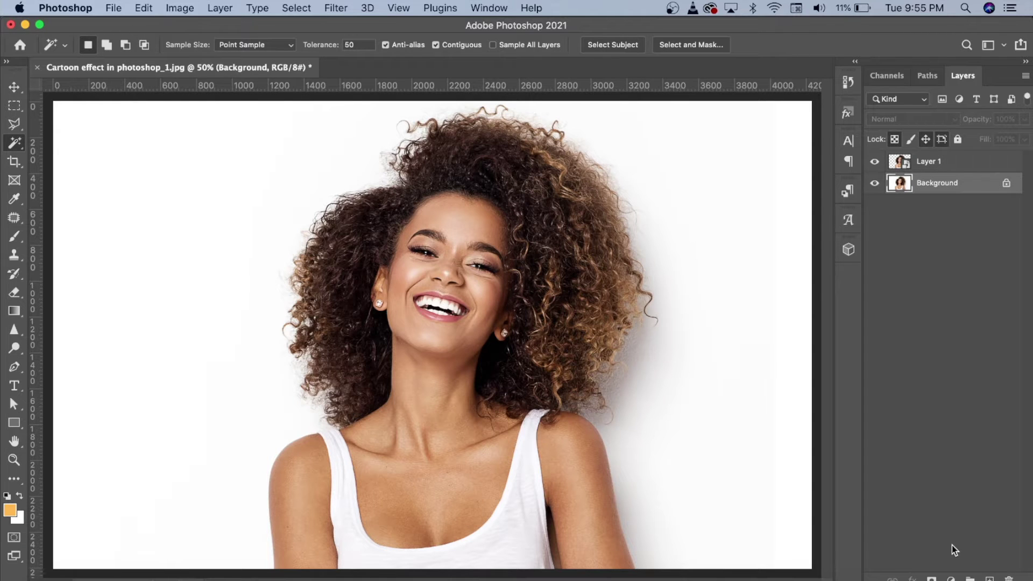
Add a pale peach #ffe2b5 Solid Color fill layer.
{"action": "left_click", "coordinate": [951, 579]}
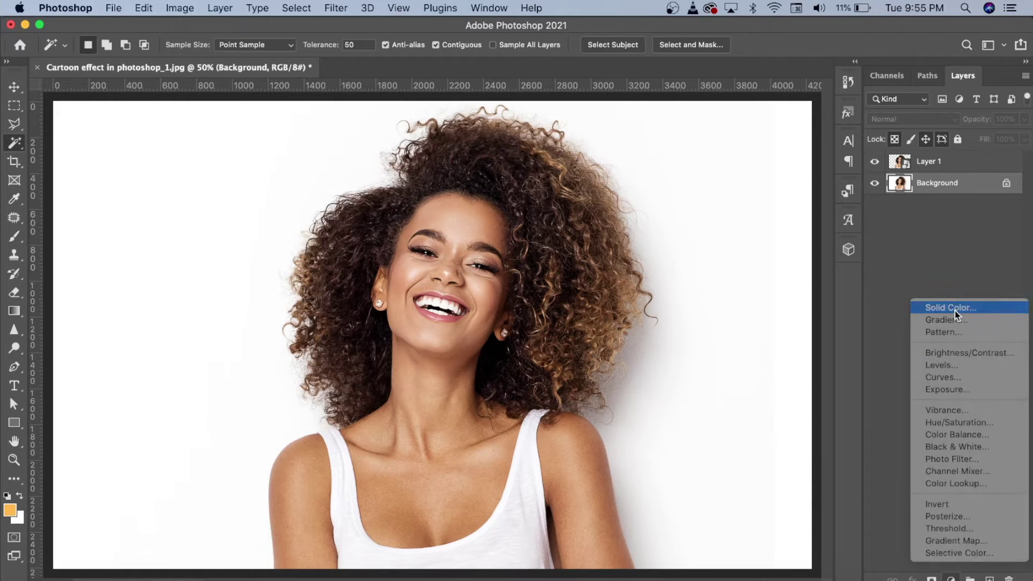
{"action": "left_click", "coordinate": [955, 311]}
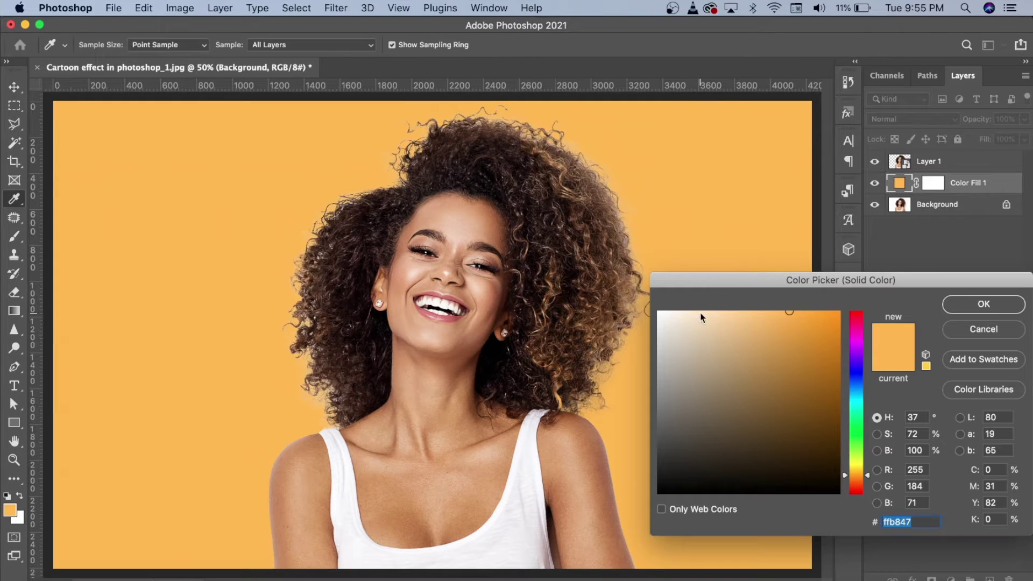
{"action": "left_click_drag", "start_coordinate": [701, 321], "coordinate": [710, 304]}
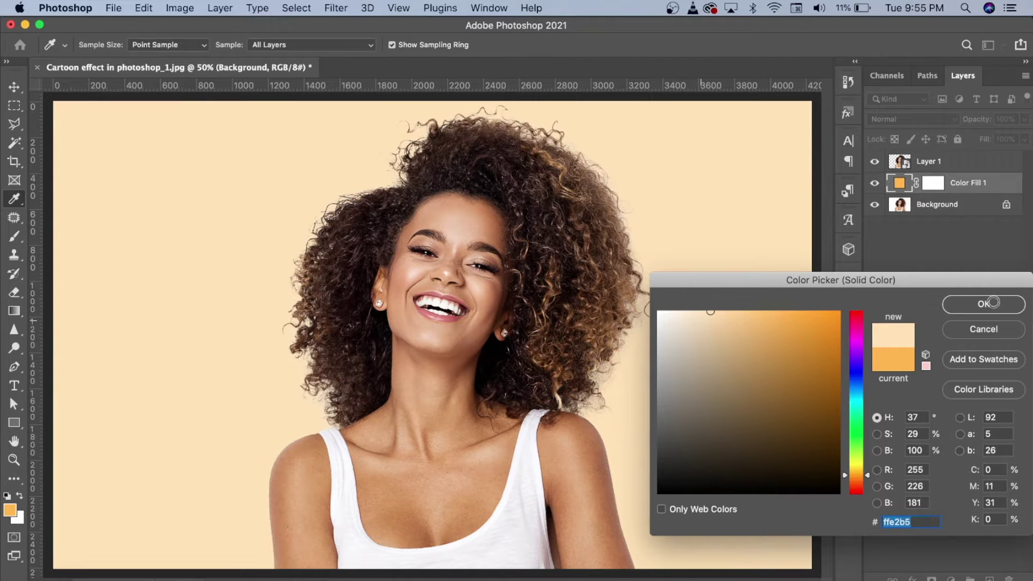
{"action": "left_click", "coordinate": [991, 303]}
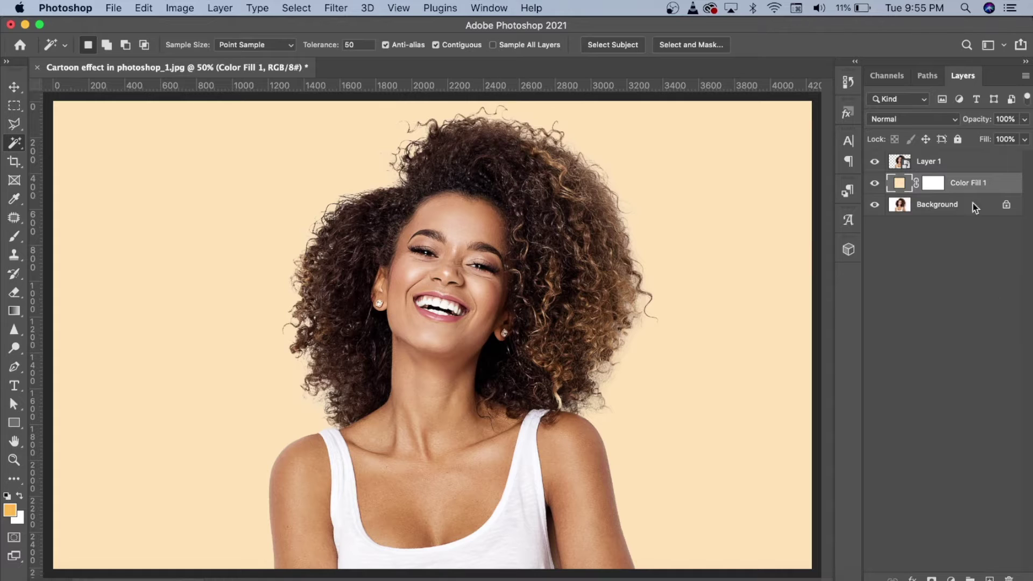
Rename Layer 1 to 'main'.
{"action": "left_click", "coordinate": [950, 164]}
{"action": "double_click", "coordinate": [932, 161]}
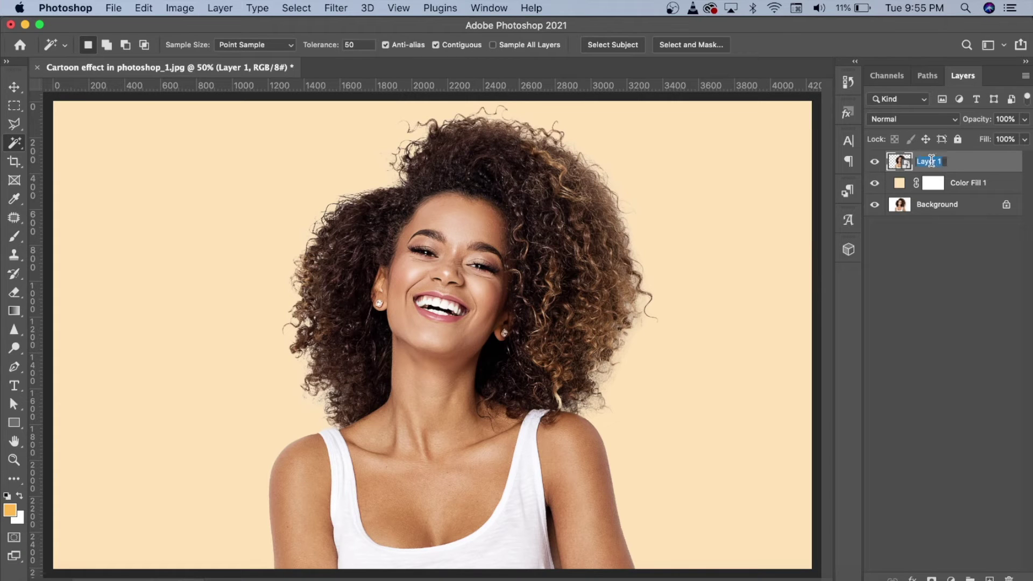
{"action": "type", "text": "main"}
{"action": "key", "text": "Return"}
Duplicate main as a hidden layer named 'details', then reselect main.
{"action": "key", "text": "super+j"}
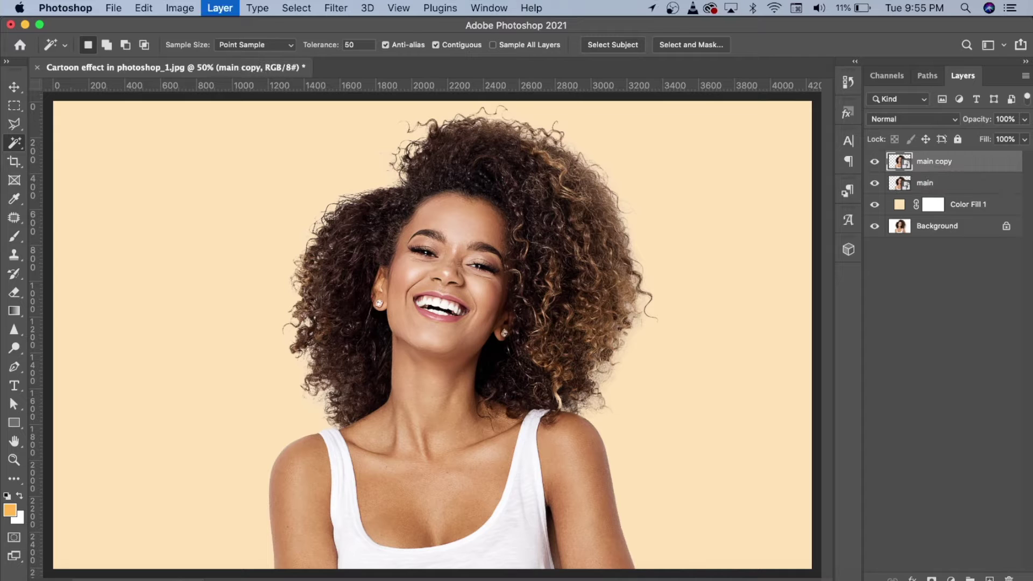
{"action": "double_click", "coordinate": [941, 161]}
{"action": "type", "text": "details"}
{"action": "key", "text": "Return"}
{"action": "left_click", "coordinate": [874, 161]}
{"action": "left_click", "coordinate": [939, 184]}
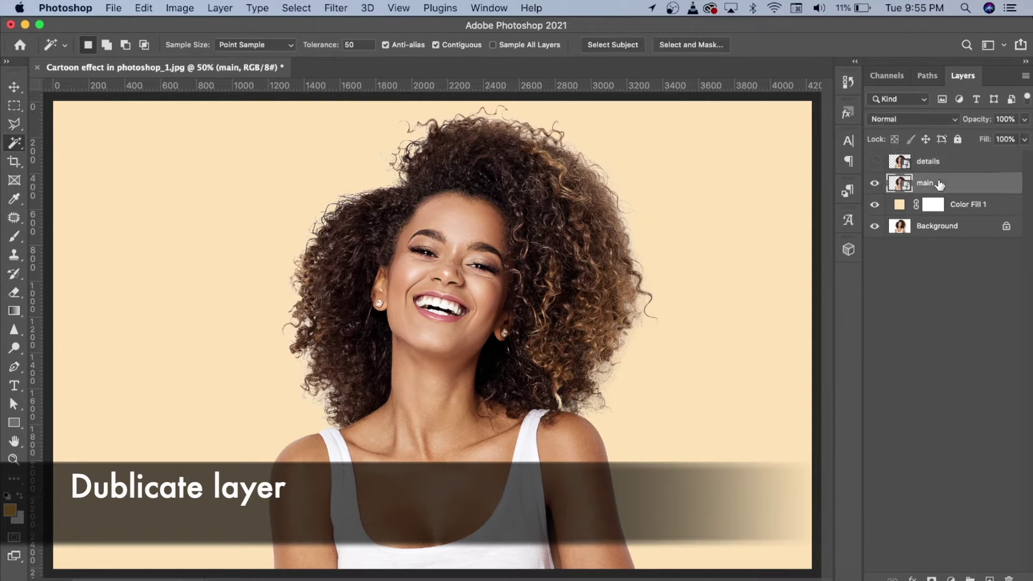
Apply Filter Gallery Poster Edges to main: edge thickness 0, edge intensity 0, posterization 2.
{"action": "left_click", "coordinate": [339, 10]}
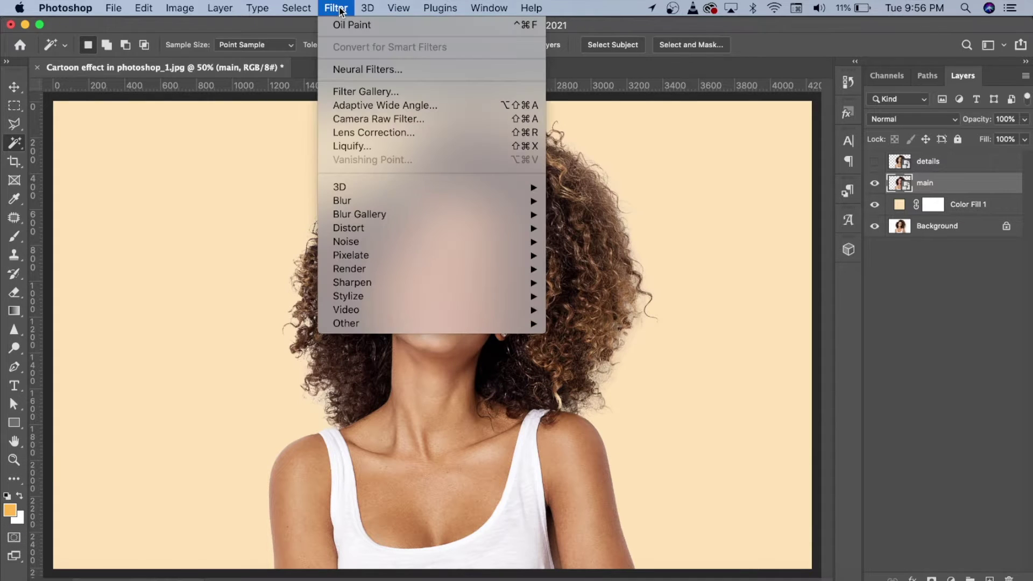
{"action": "left_click", "coordinate": [358, 92]}
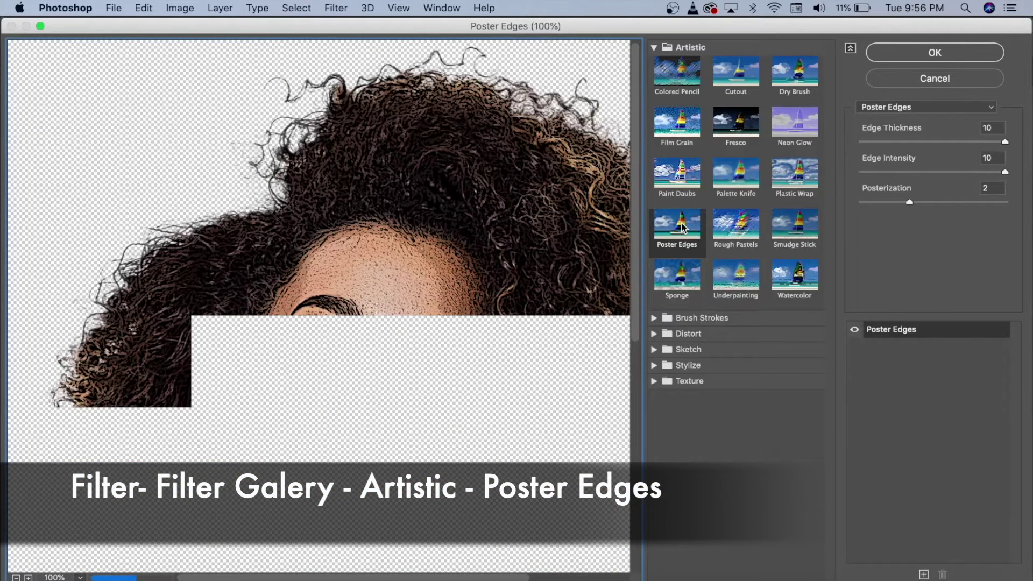
{"action": "double_click", "coordinate": [987, 128]}
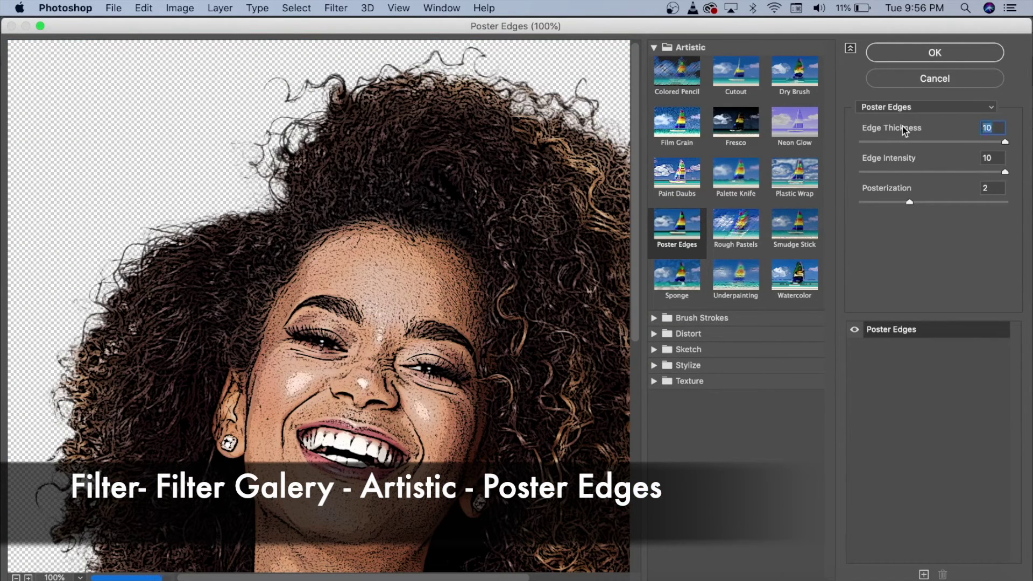
{"action": "type", "text": "0"}
{"action": "double_click", "coordinate": [988, 158]}
{"action": "type", "text": "0"}
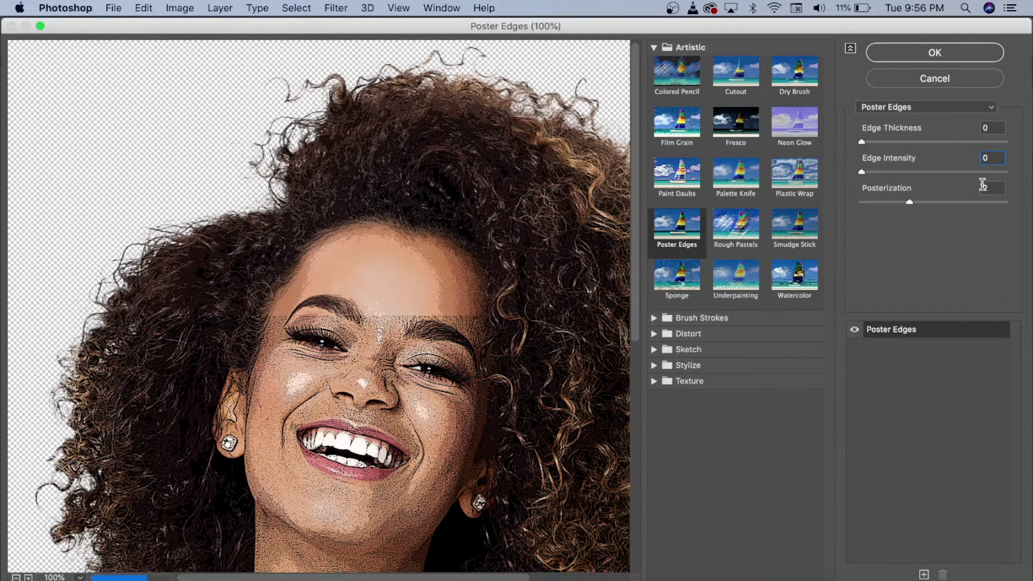
{"action": "key", "text": "Tab"}
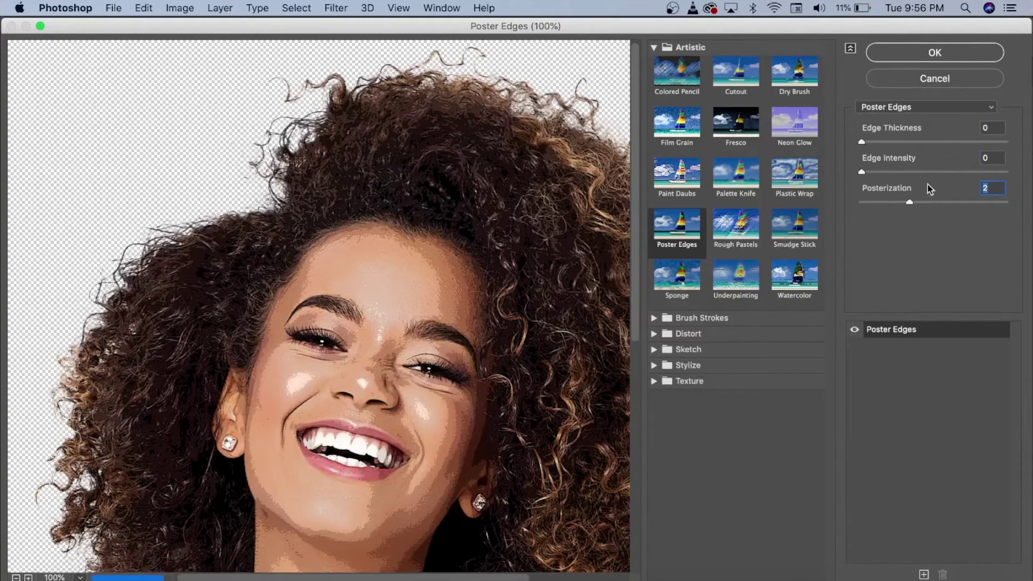
{"action": "left_click", "coordinate": [936, 53]}
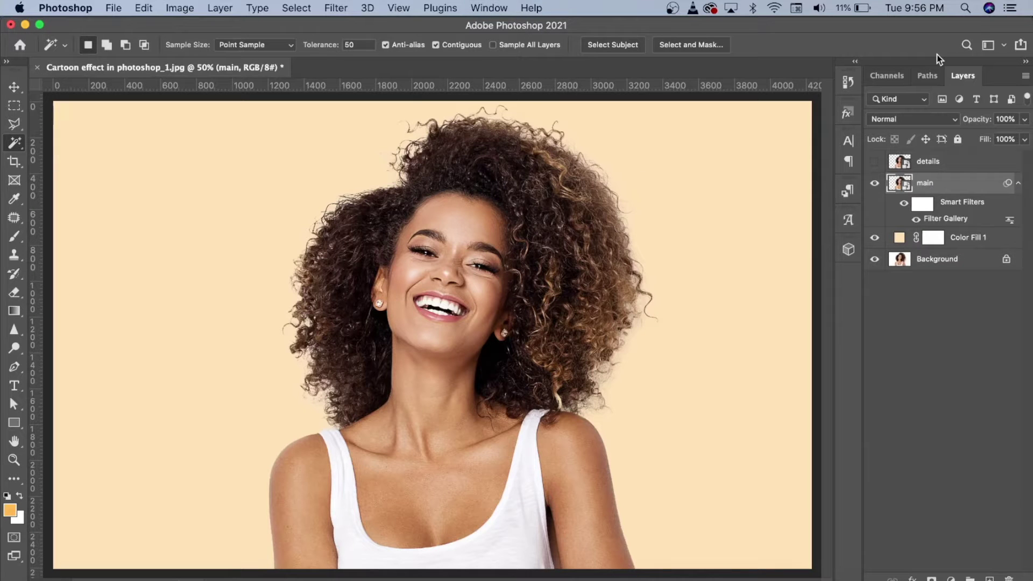
Apply the Oil Paint filter to the main layer with default settings.
{"action": "left_click", "coordinate": [341, 9]}
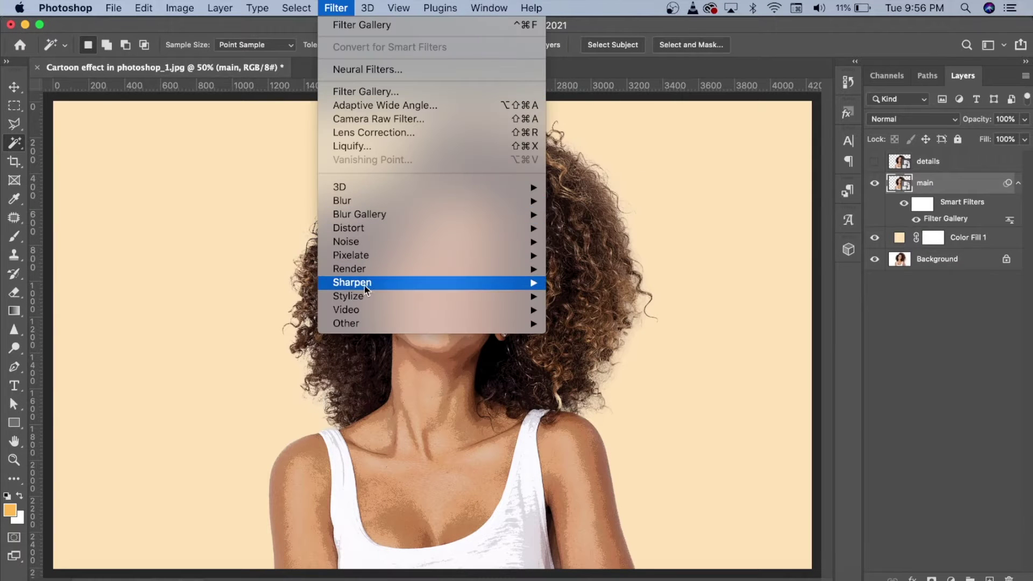
{"action": "mouse_move", "coordinate": [371, 299]}
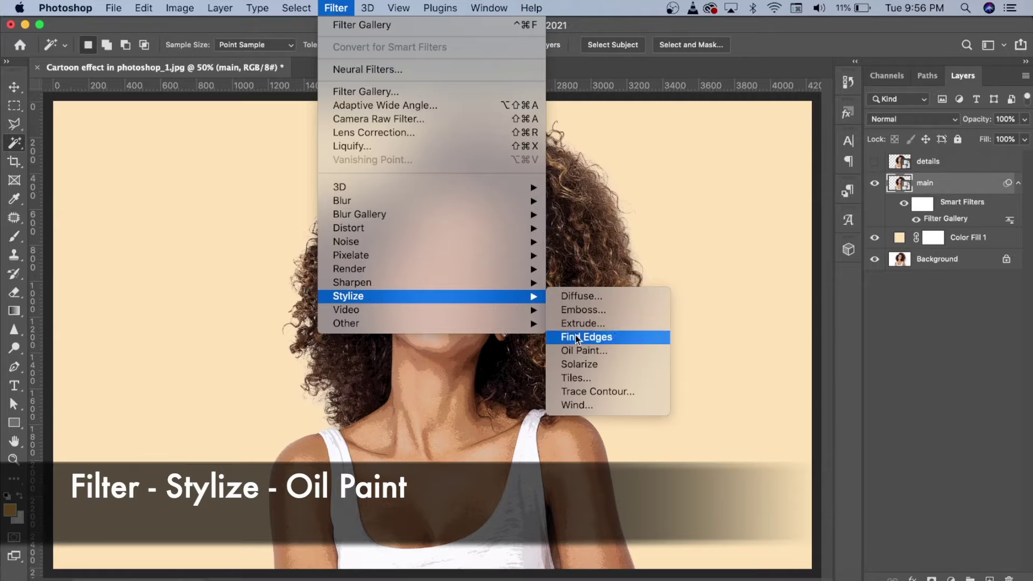
{"action": "left_click", "coordinate": [572, 353]}
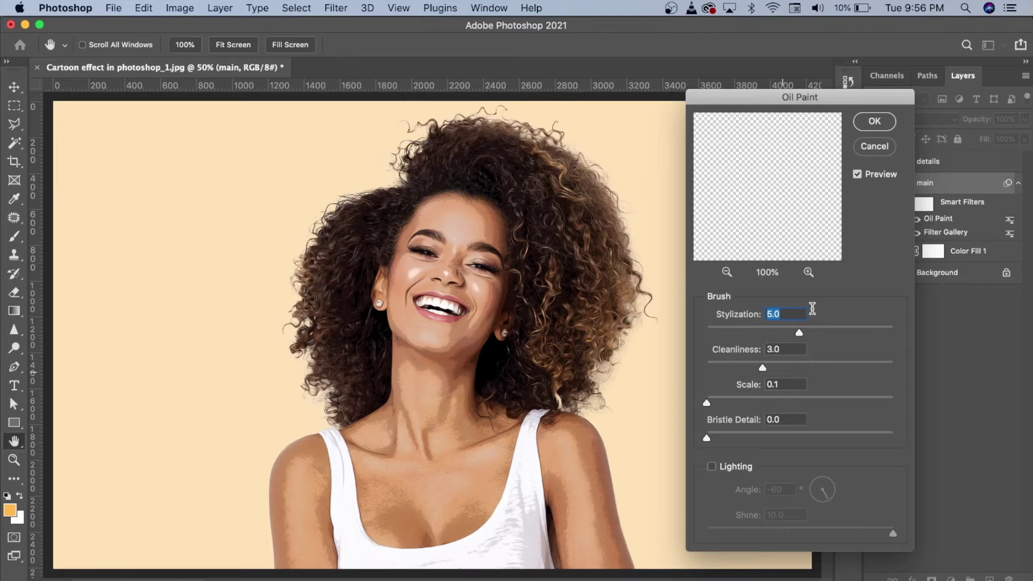
{"action": "left_click", "coordinate": [875, 123]}
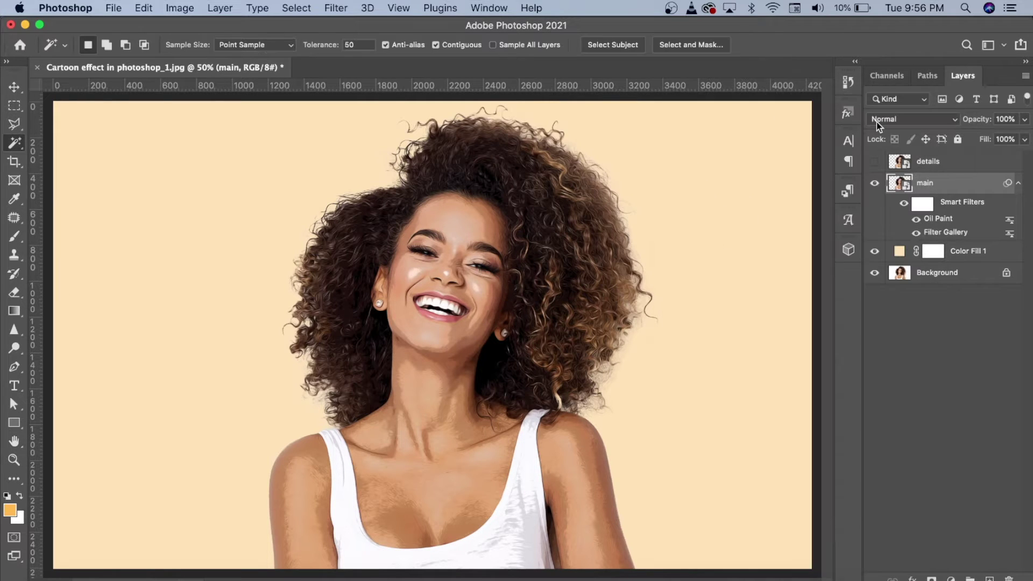
Add a Surface Blur with radius 15 and threshold 7 to the main layer.
{"action": "left_click", "coordinate": [337, 8]}
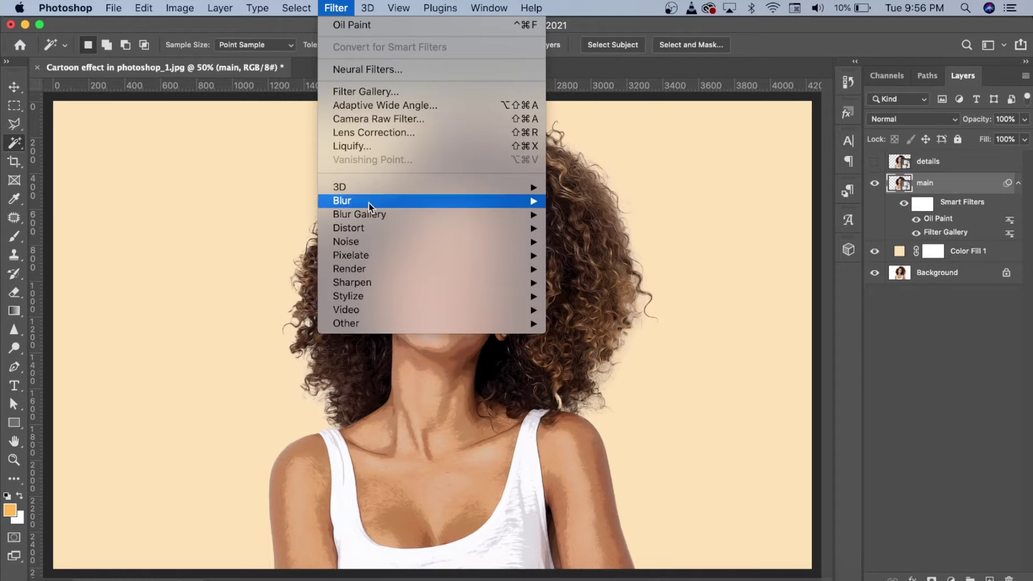
{"action": "mouse_move", "coordinate": [373, 268]}
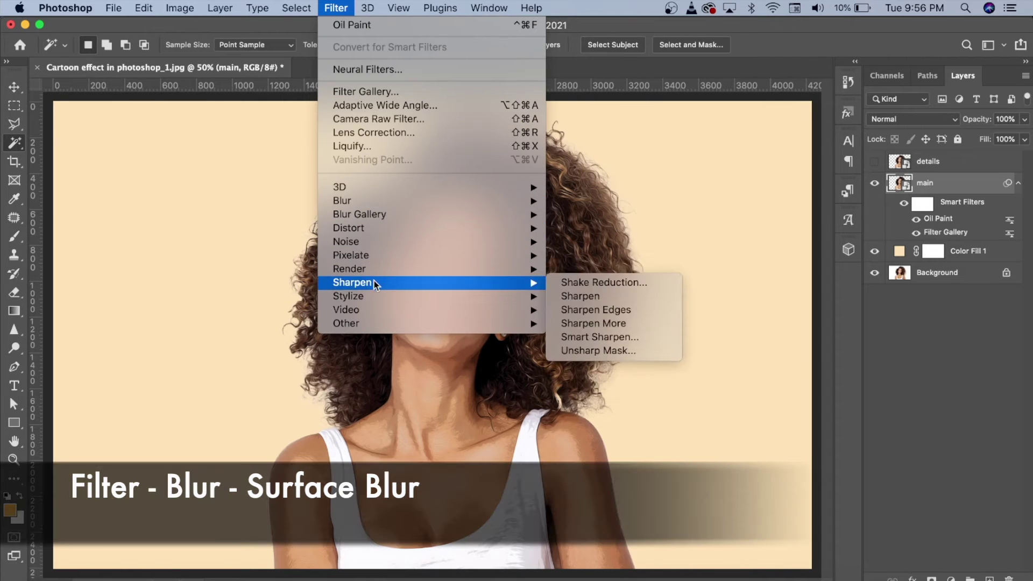
{"action": "mouse_move", "coordinate": [435, 202]}
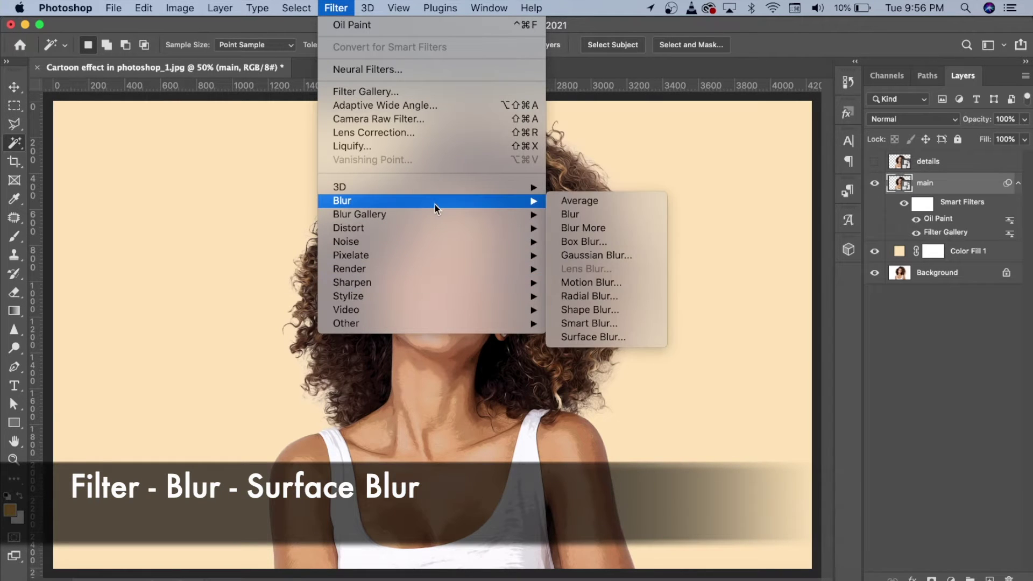
{"action": "left_click", "coordinate": [598, 338]}
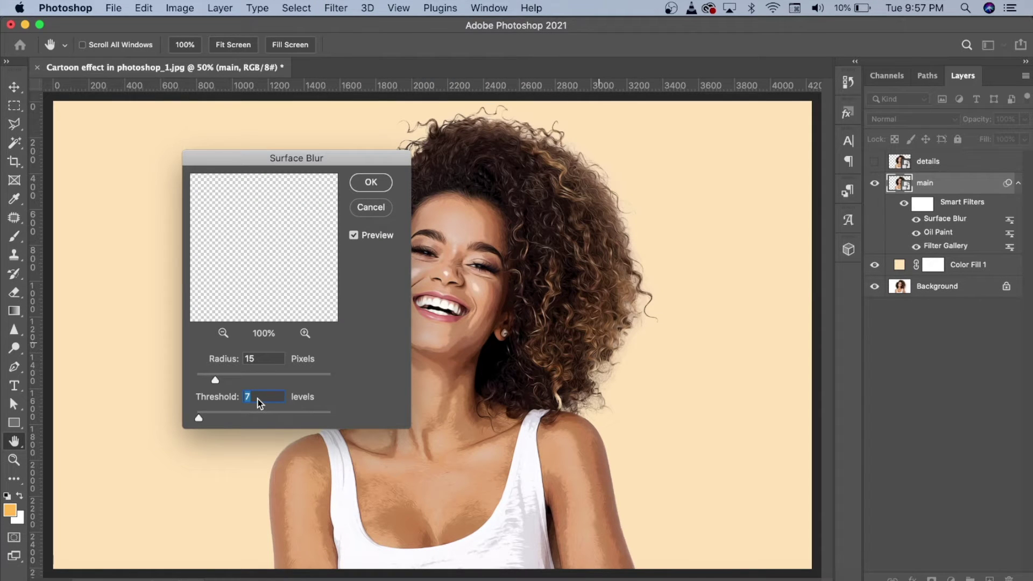
{"action": "left_click", "coordinate": [370, 182]}
{"action": "key", "text": "w"}
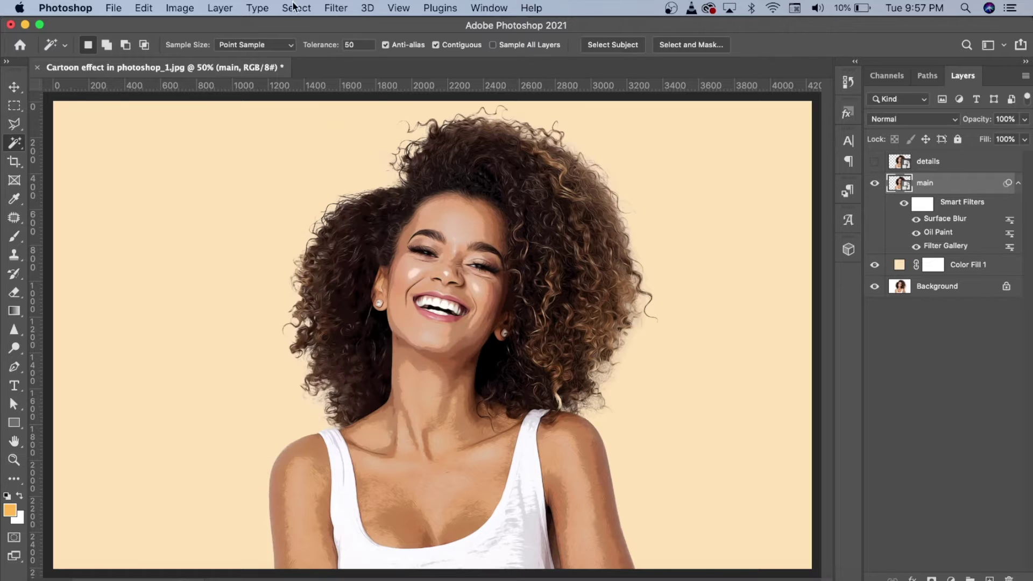
Add Levels to main with midtone gamma 0.80 and white input 238.
{"action": "left_click", "coordinate": [180, 8]}
{"action": "mouse_move", "coordinate": [204, 49]}
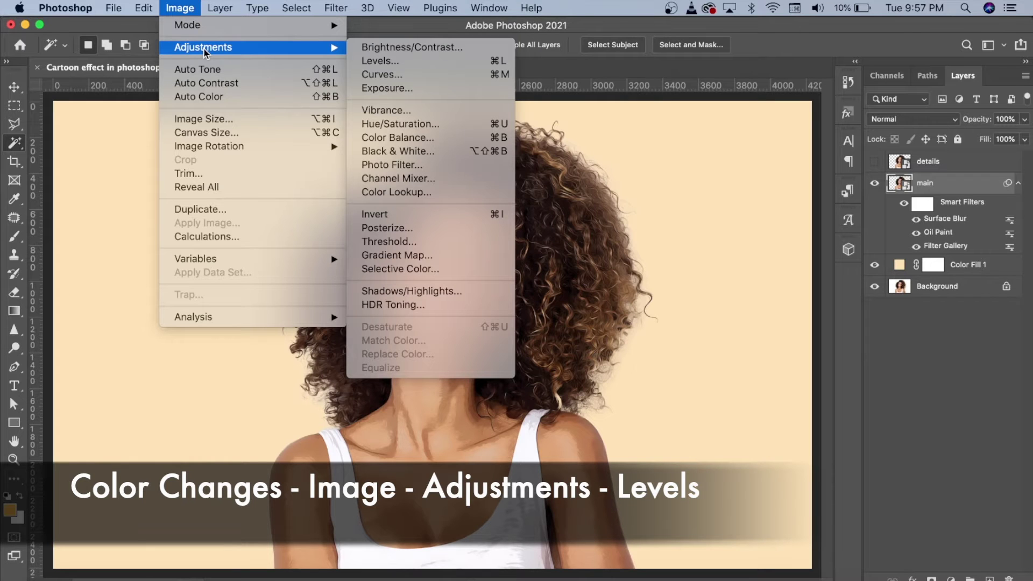
{"action": "left_click", "coordinate": [383, 62]}
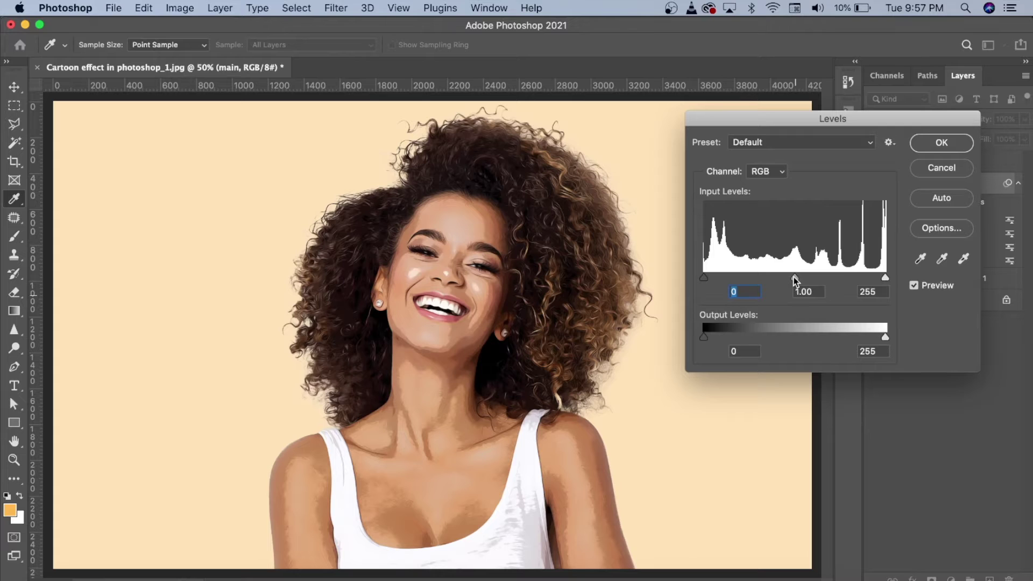
{"action": "left_click_drag", "start_coordinate": [793, 278], "coordinate": [801, 277]}
{"action": "key", "text": "Tab"}
{"action": "key", "text": "Down"}
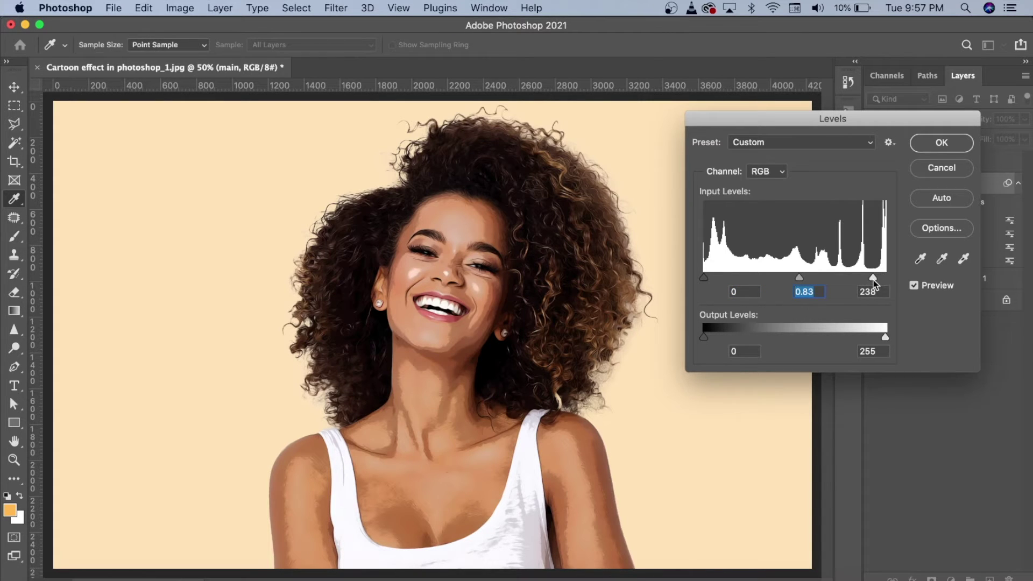
{"action": "key", "text": "Down"}
{"action": "key", "text": "Down"}
{"action": "key", "text": "Down"}
{"action": "left_click", "coordinate": [949, 142]}
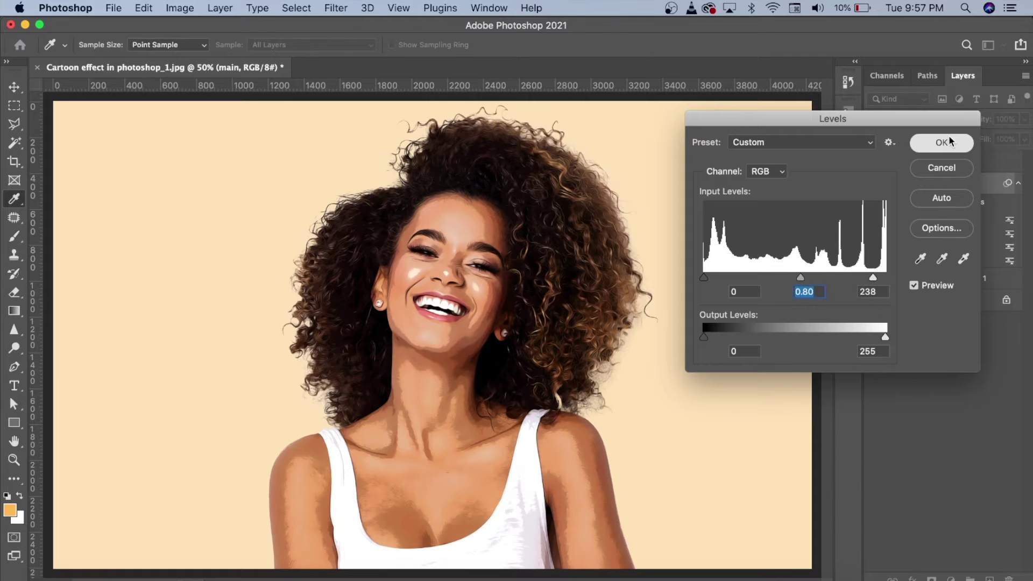
Raise the main layer's saturation to +30 with Hue/Saturation.
{"action": "left_click", "coordinate": [189, 12]}
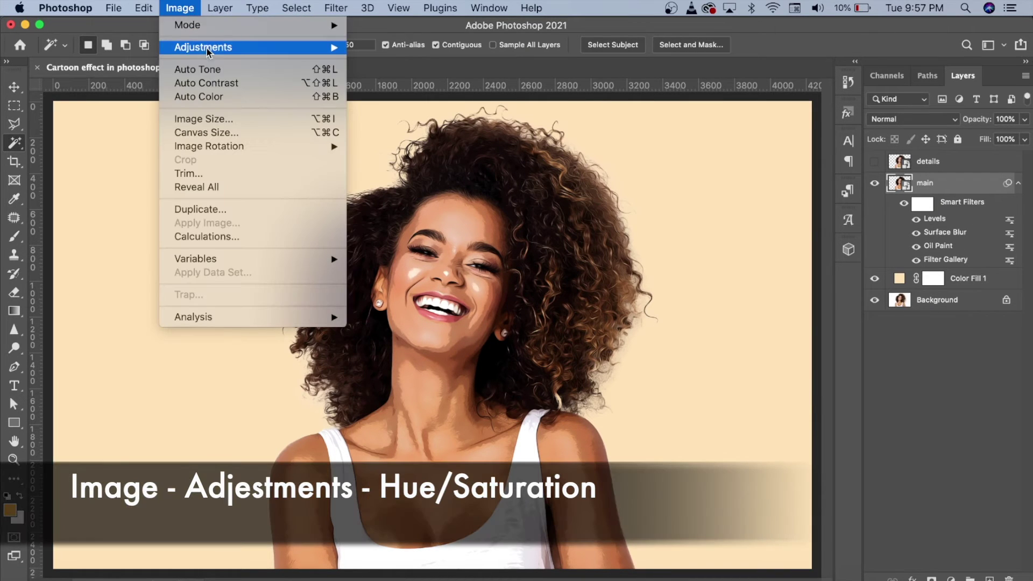
{"action": "mouse_move", "coordinate": [206, 47]}
{"action": "left_click", "coordinate": [408, 124]}
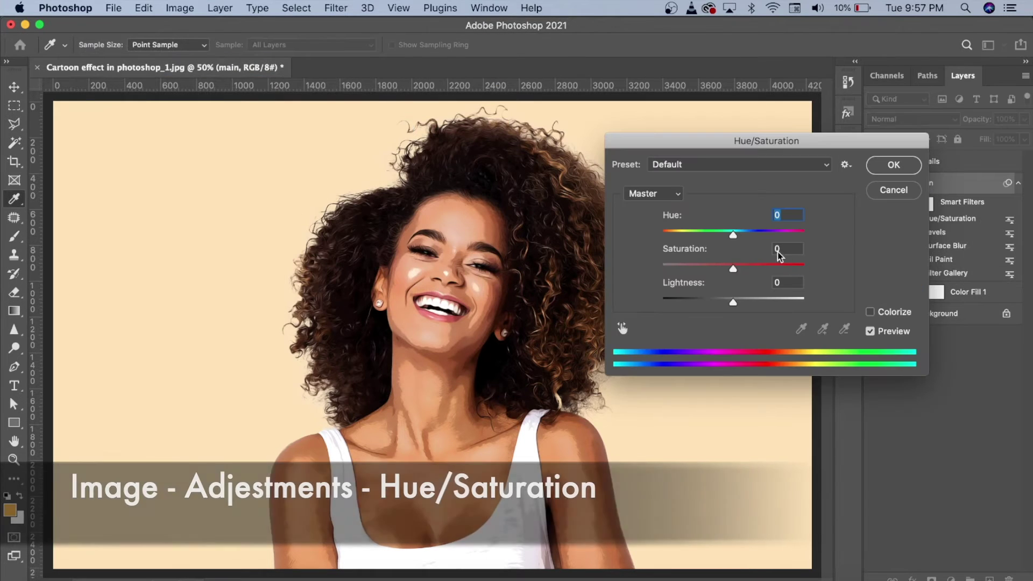
{"action": "left_click", "coordinate": [778, 252]}
{"action": "type", "text": "30"}
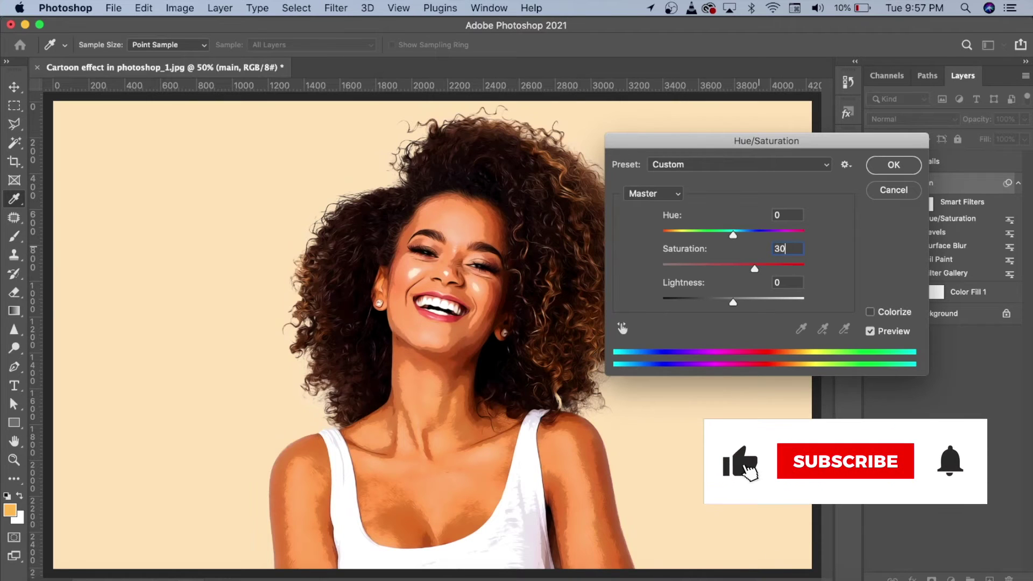
{"action": "left_click", "coordinate": [889, 165]}
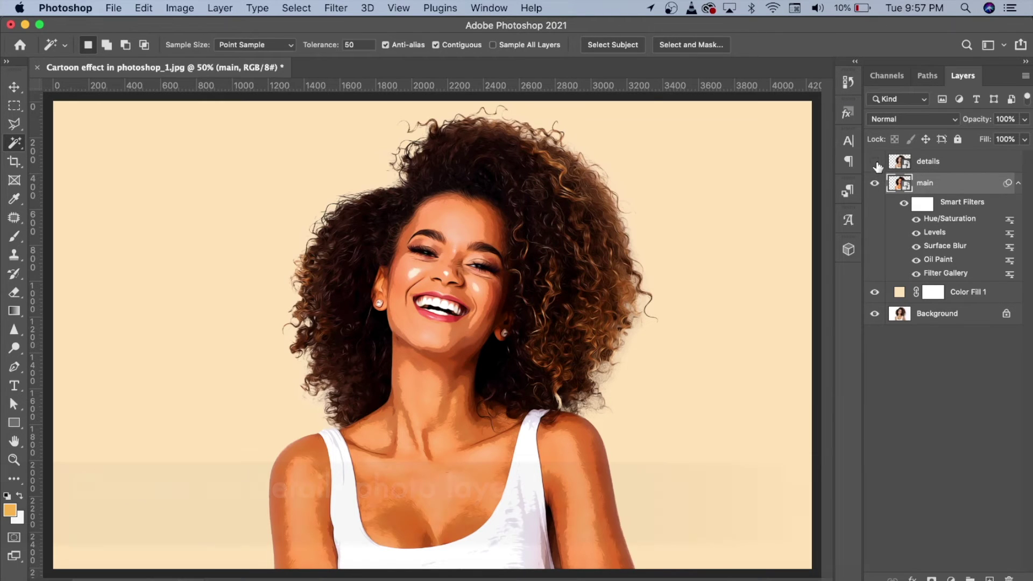
Make the details layer visible and select it.
{"action": "left_click", "coordinate": [875, 162]}
{"action": "left_click", "coordinate": [936, 164]}
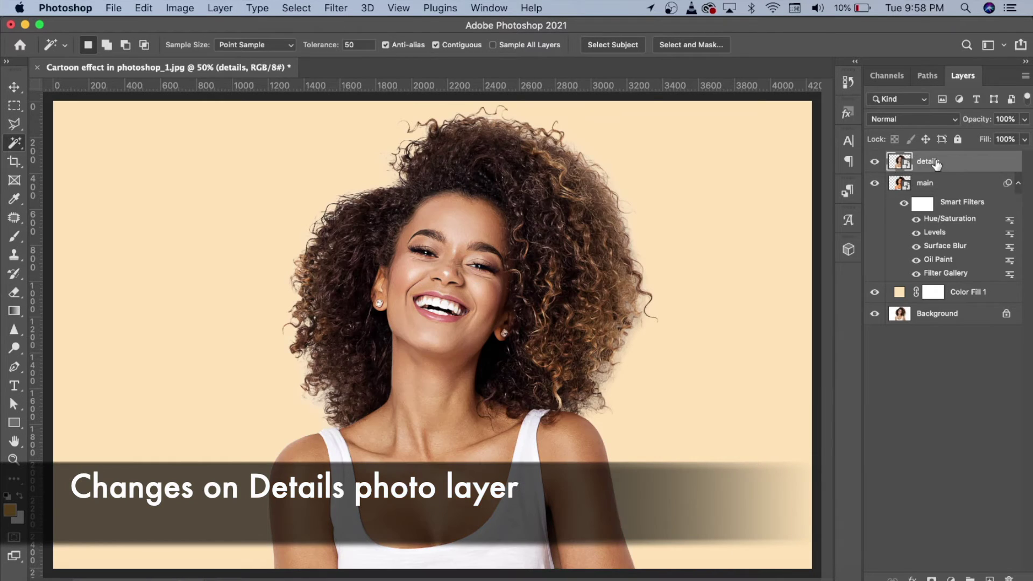
{"action": "left_click", "coordinate": [339, 8]}
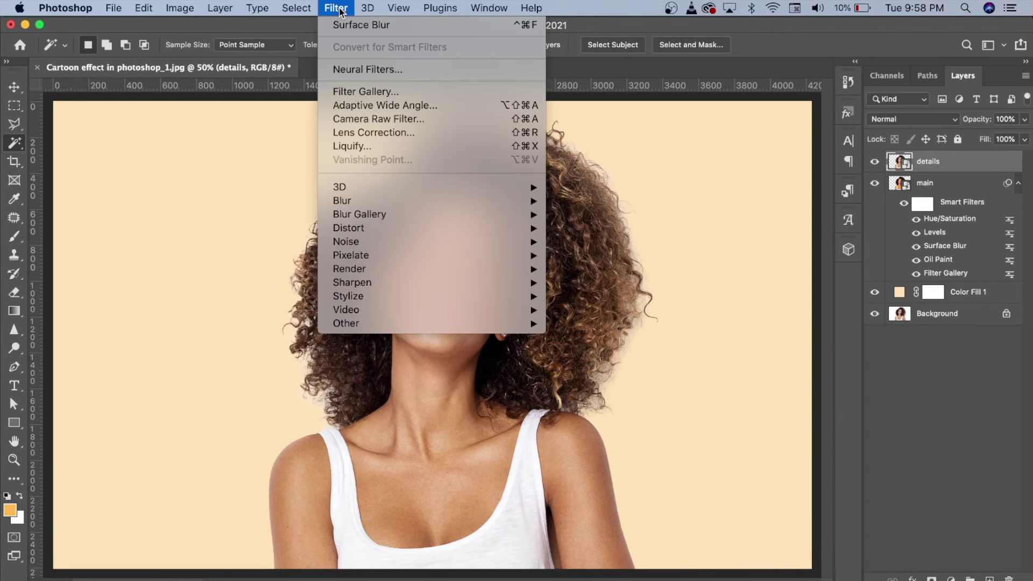
Apply Poster Edges to the details layer with edge thickness 10 and edge intensity 10.
{"action": "left_click", "coordinate": [359, 91]}
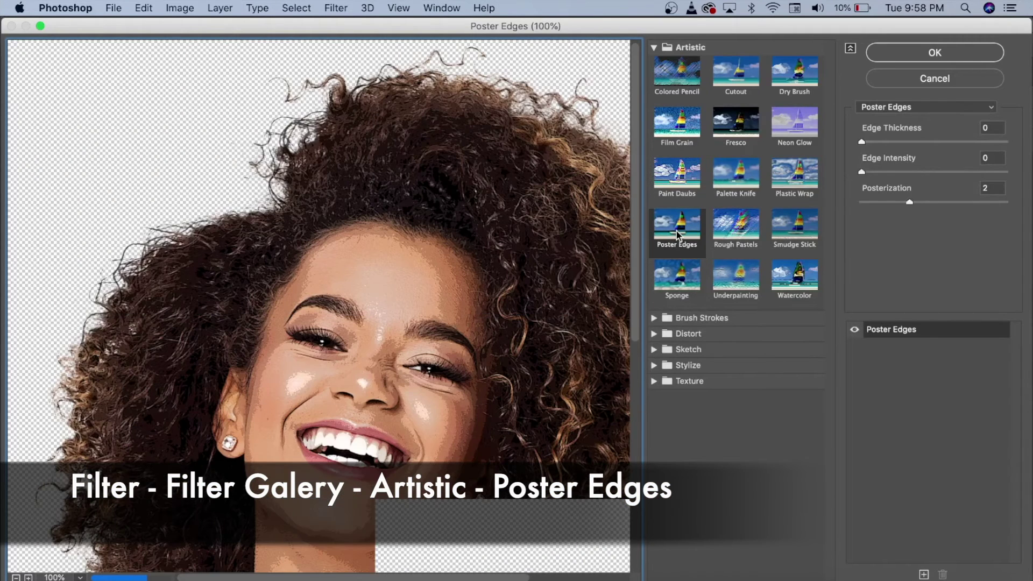
{"action": "left_click", "coordinate": [989, 127]}
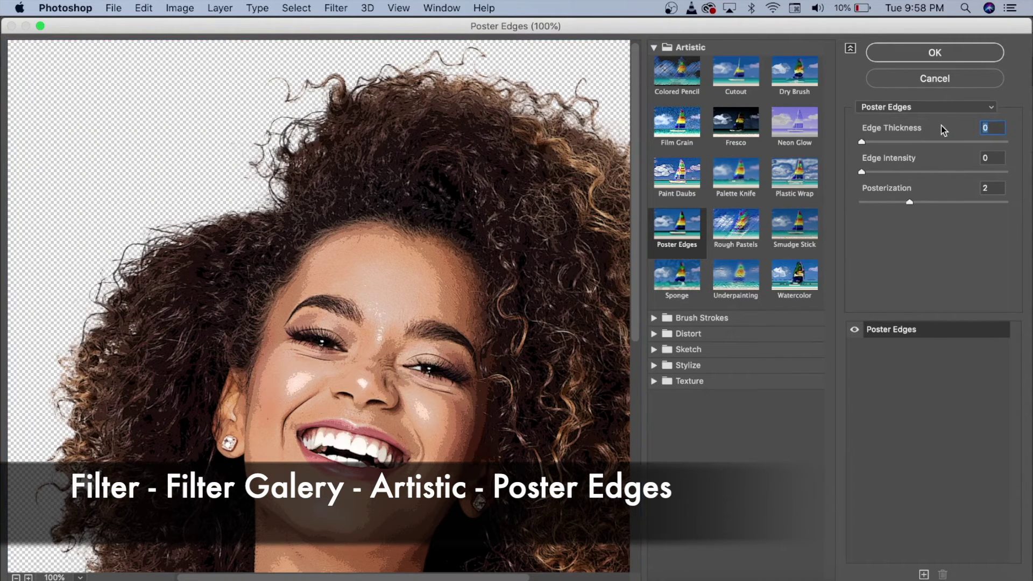
{"action": "type", "text": "10"}
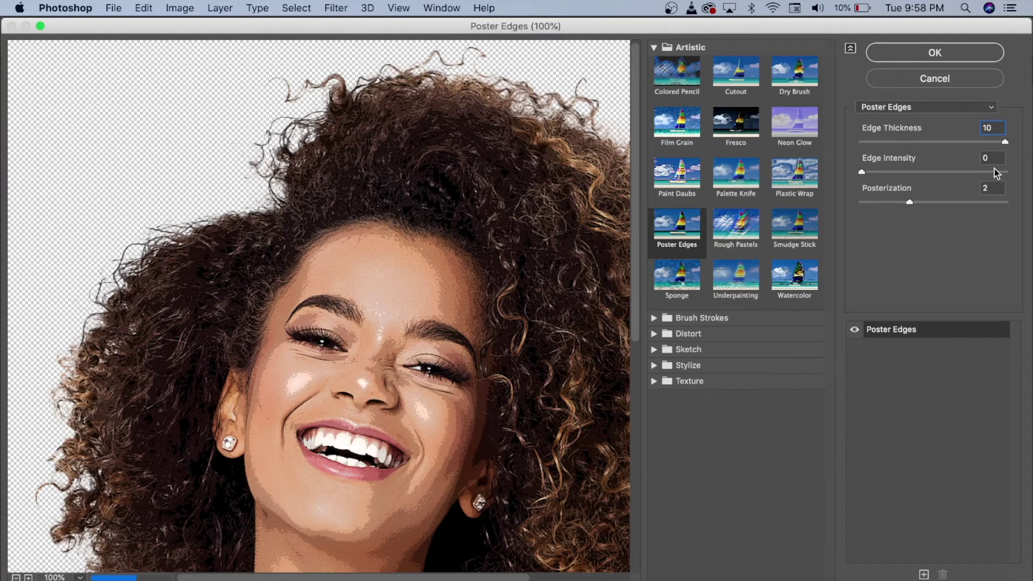
{"action": "left_click", "coordinate": [996, 159]}
{"action": "type", "text": "10"}
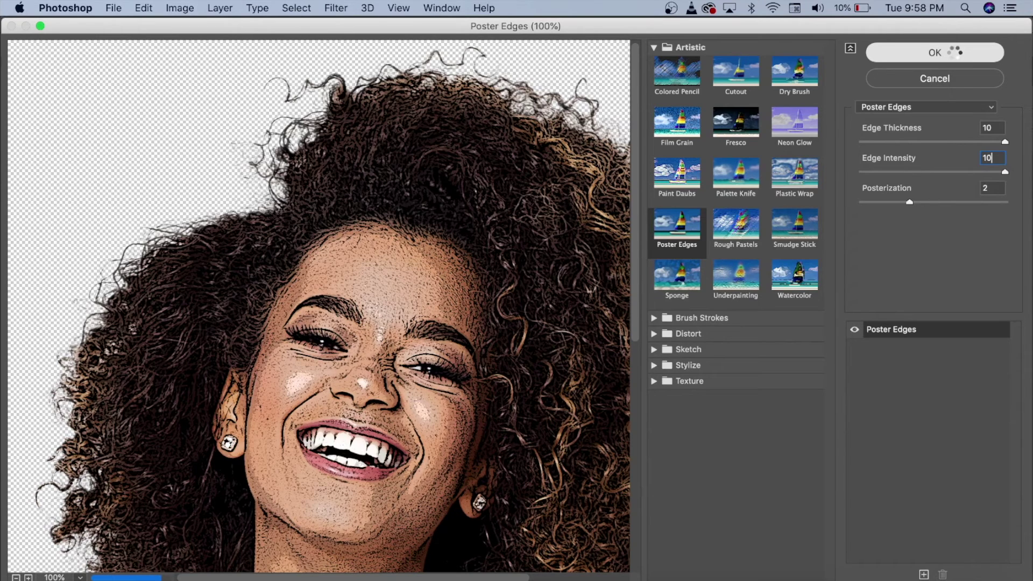
{"action": "left_click", "coordinate": [955, 54]}
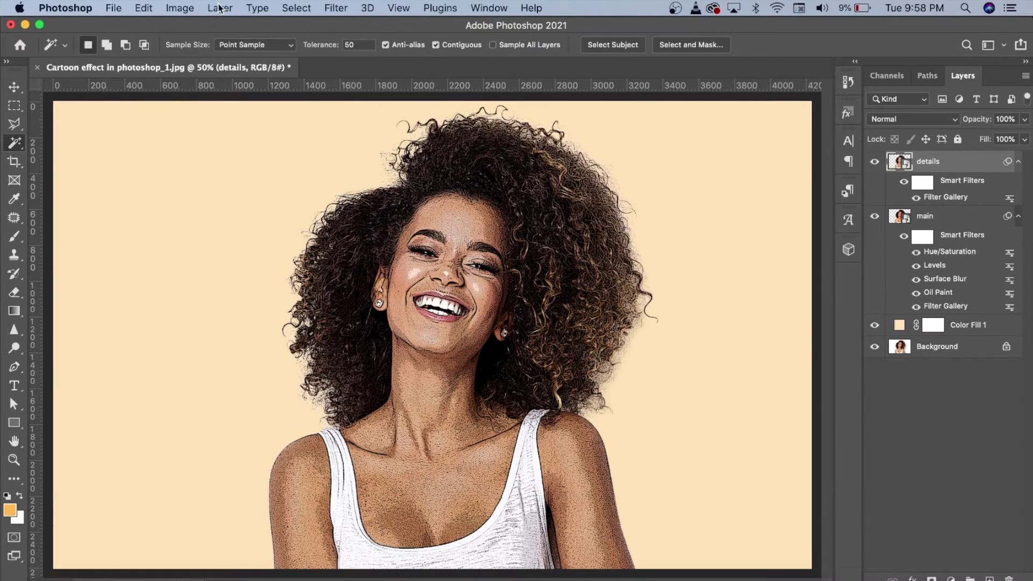
Apply a Threshold adjustment at level 30 to the details layer.
{"action": "left_click", "coordinate": [190, 9]}
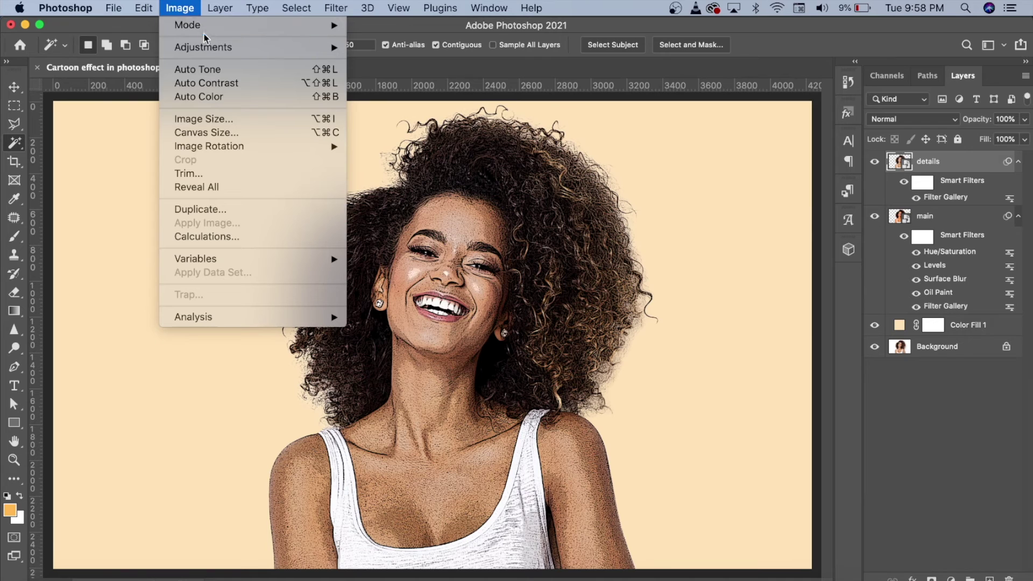
{"action": "mouse_move", "coordinate": [226, 47]}
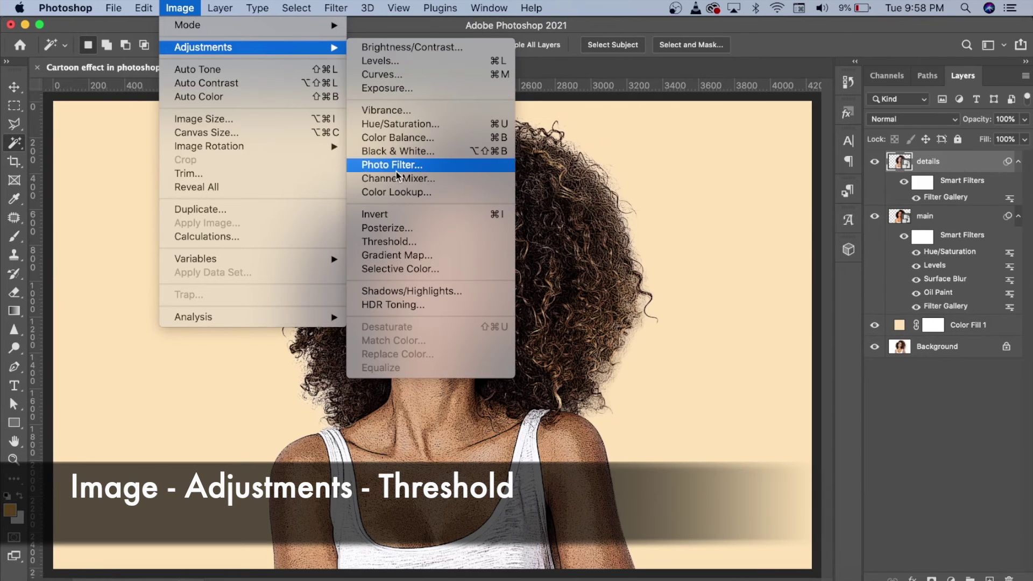
{"action": "left_click", "coordinate": [394, 246]}
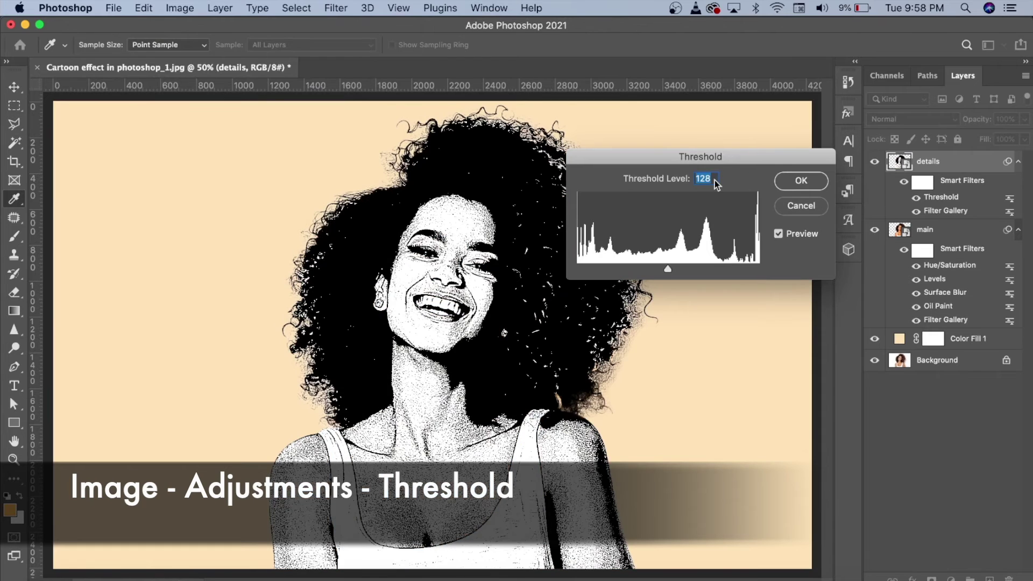
{"action": "type", "text": "30"}
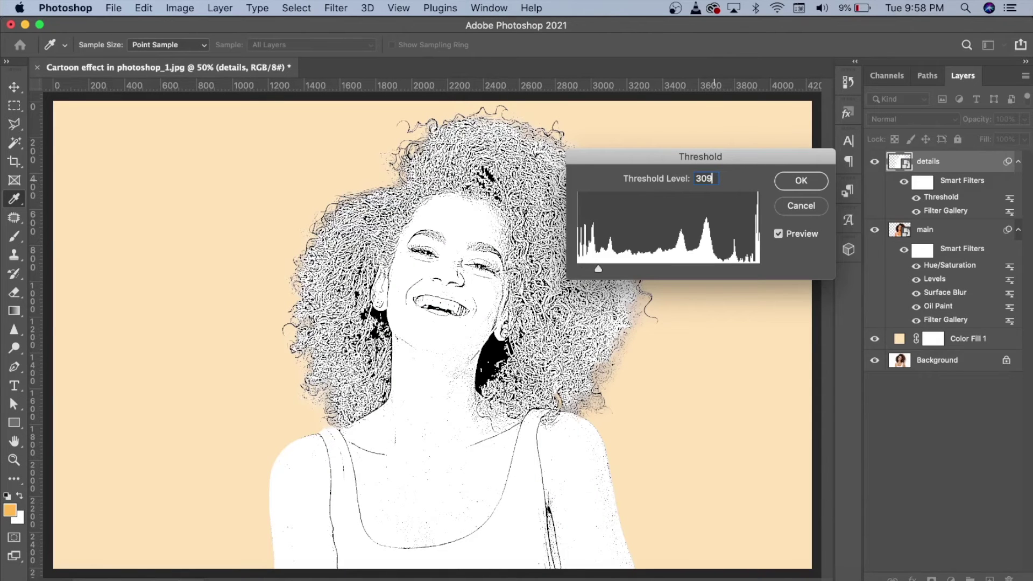
{"action": "left_click", "coordinate": [790, 179]}
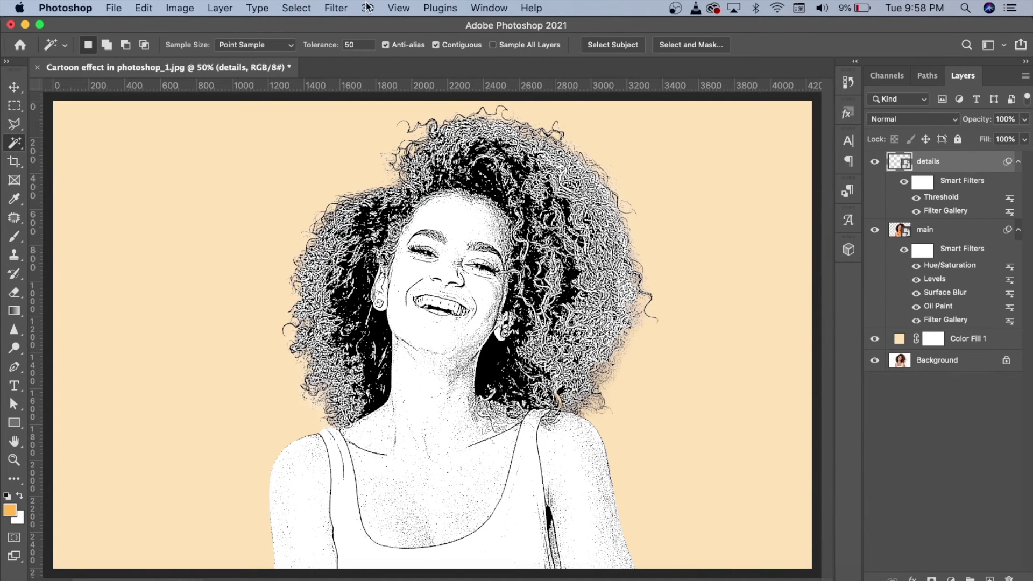
Apply Oil Paint to the details layer with stylization 5.0 and cleanliness 3.0.
{"action": "left_click", "coordinate": [337, 8]}
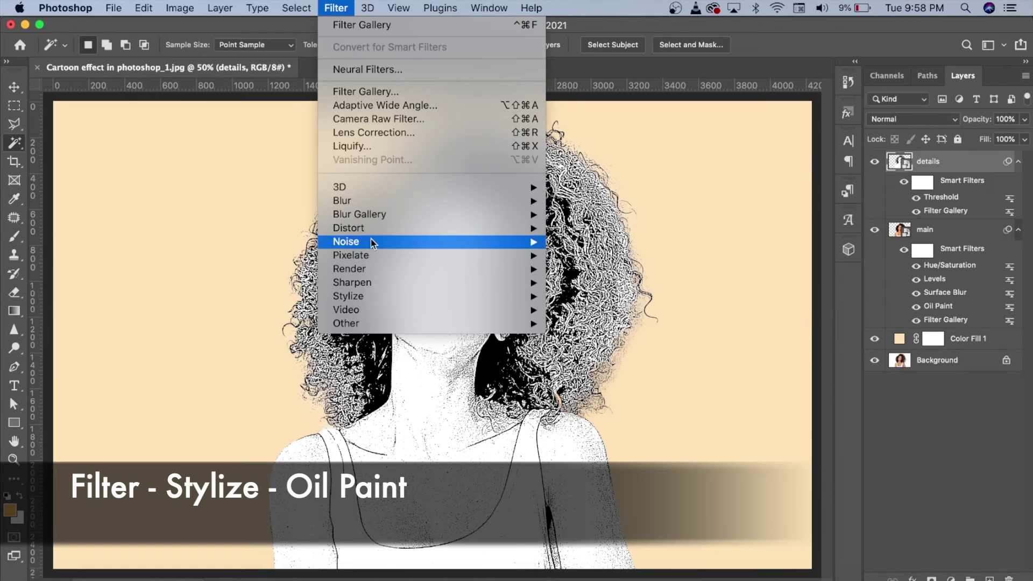
{"action": "mouse_move", "coordinate": [378, 303]}
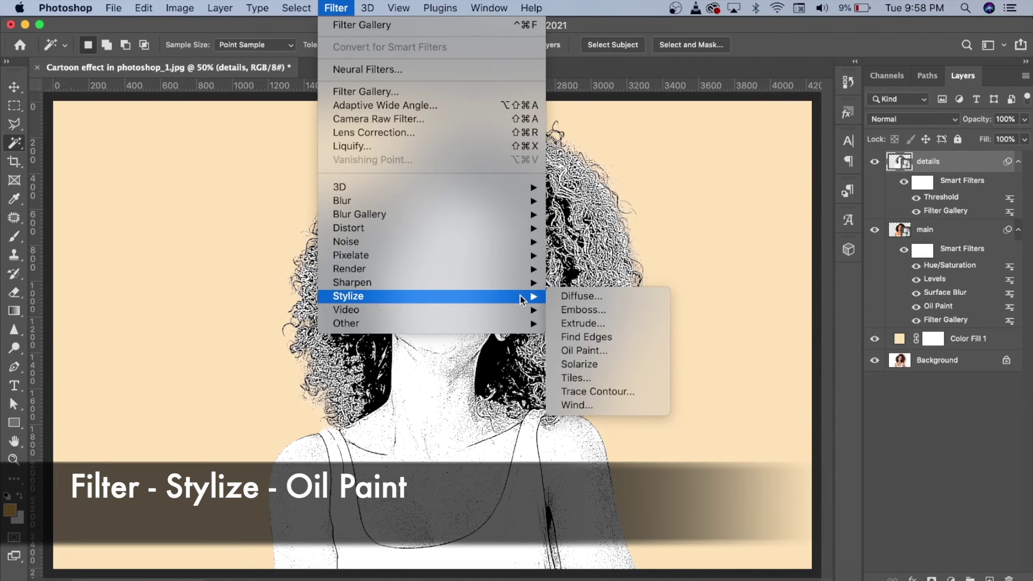
{"action": "left_click", "coordinate": [584, 350]}
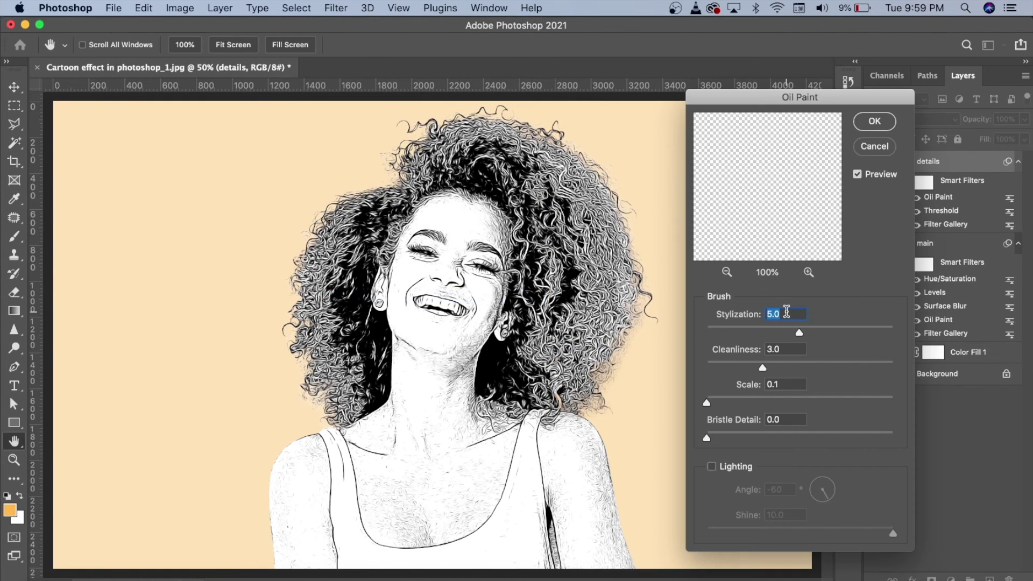
{"action": "left_click", "coordinate": [878, 123]}
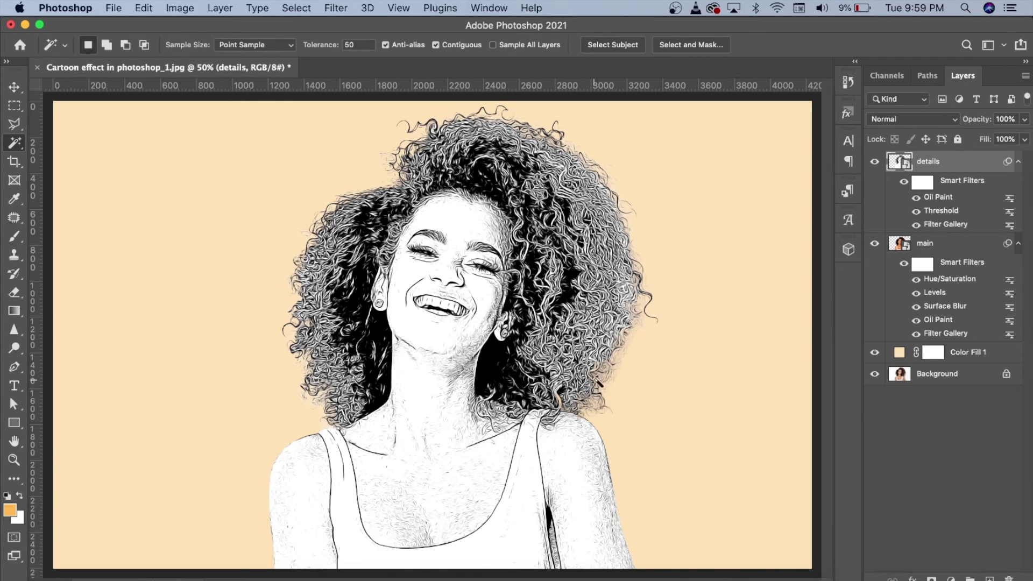
Set the details layer's blend mode to Multiply, then select details, main and Color Fill 1 together.
{"action": "left_click", "coordinate": [909, 120]}
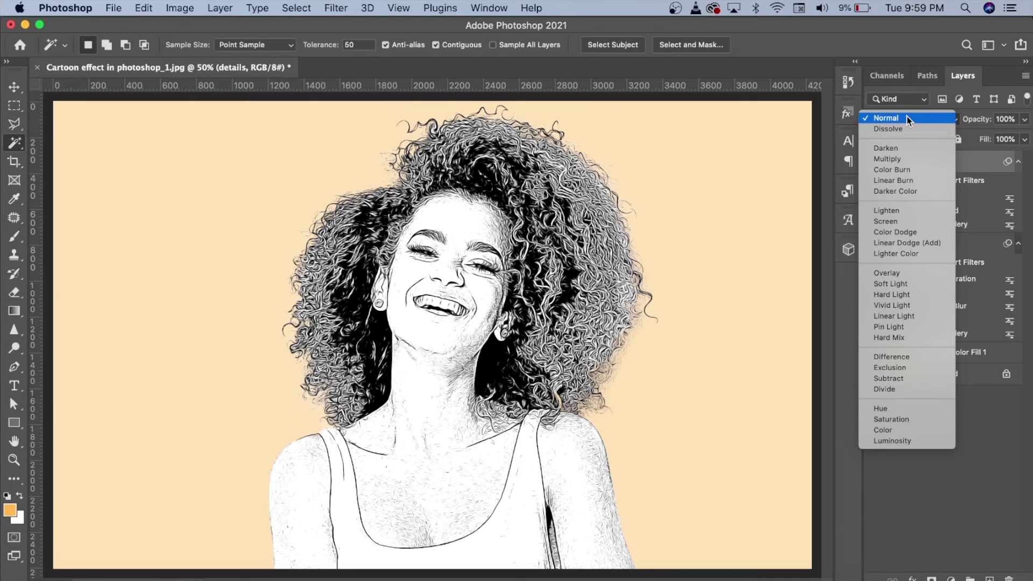
{"action": "left_click", "coordinate": [899, 157]}
{"action": "left_click", "coordinate": [909, 120]}
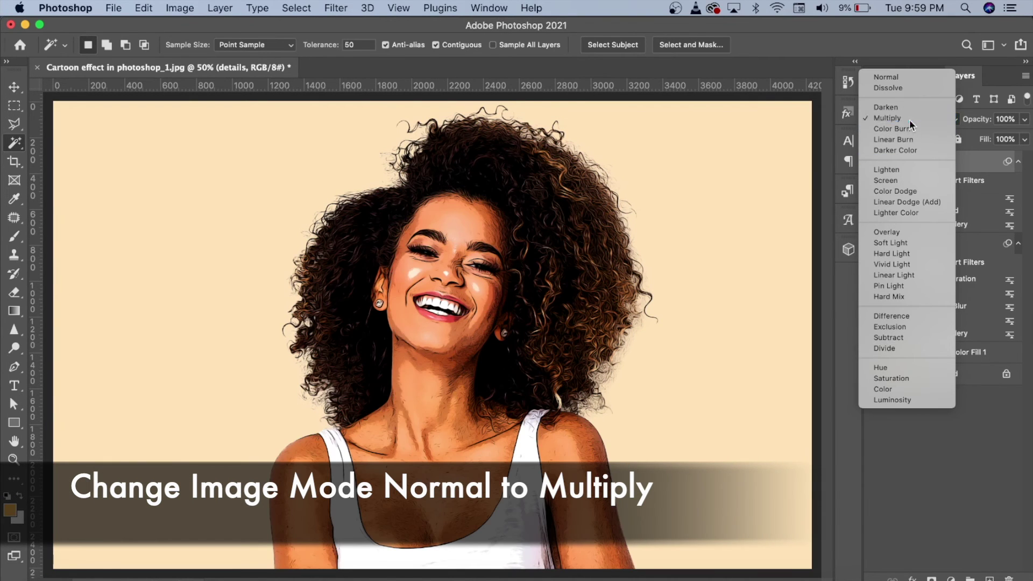
{"action": "left_click", "coordinate": [909, 120]}
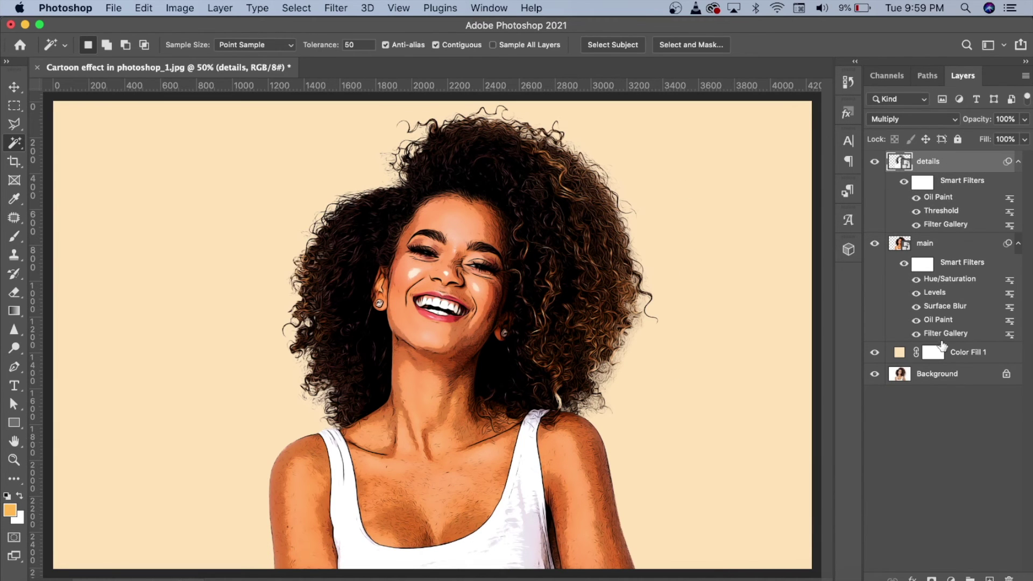
{"action": "left_click", "coordinate": [960, 353], "text": "shift"}
Group details, main and Color Fill 1 into Group 1, then compare it against the original photo.
{"action": "key", "text": "super+g"}
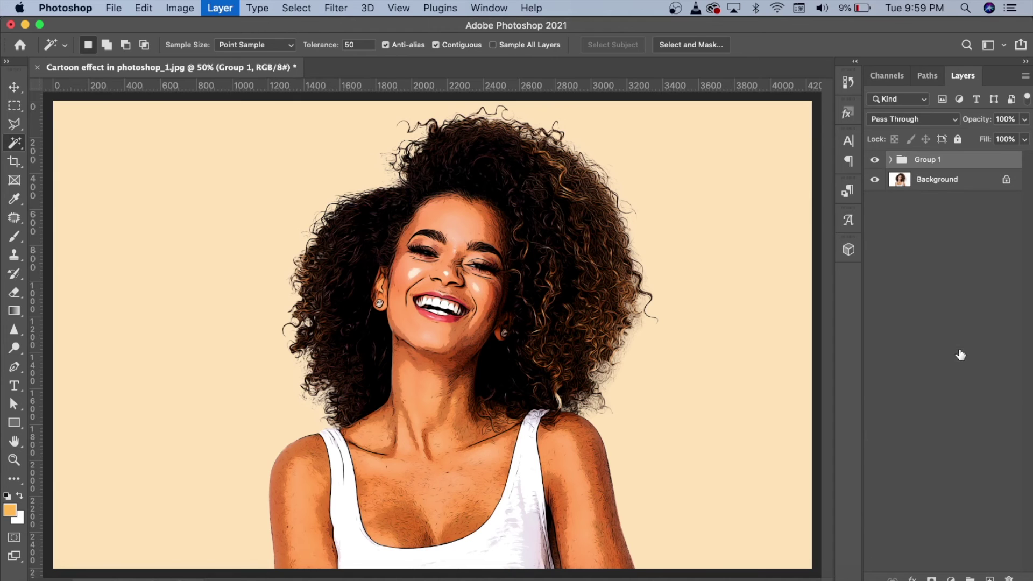
{"action": "left_click", "coordinate": [875, 160]}
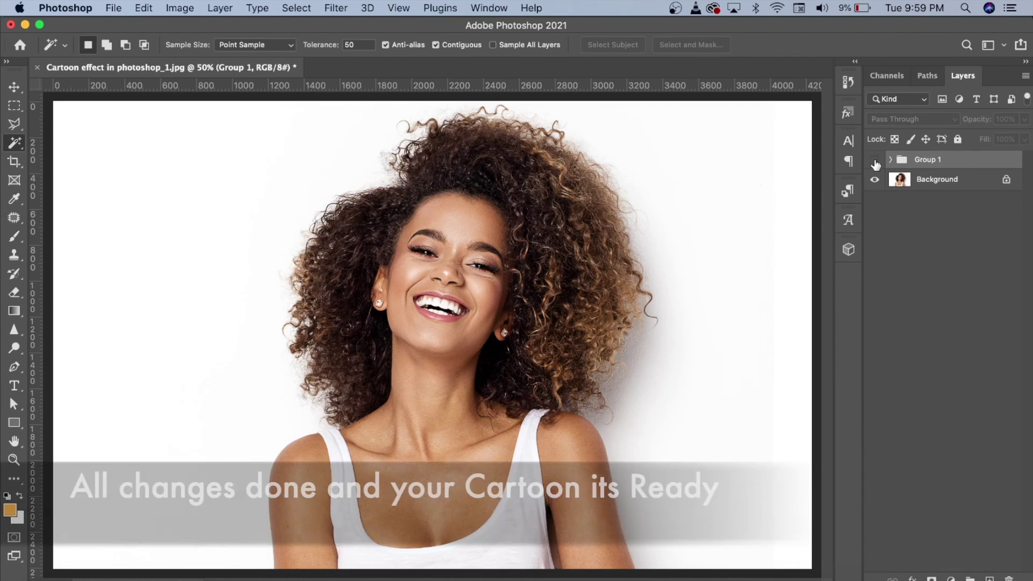
{"action": "left_click", "coordinate": [875, 160]}
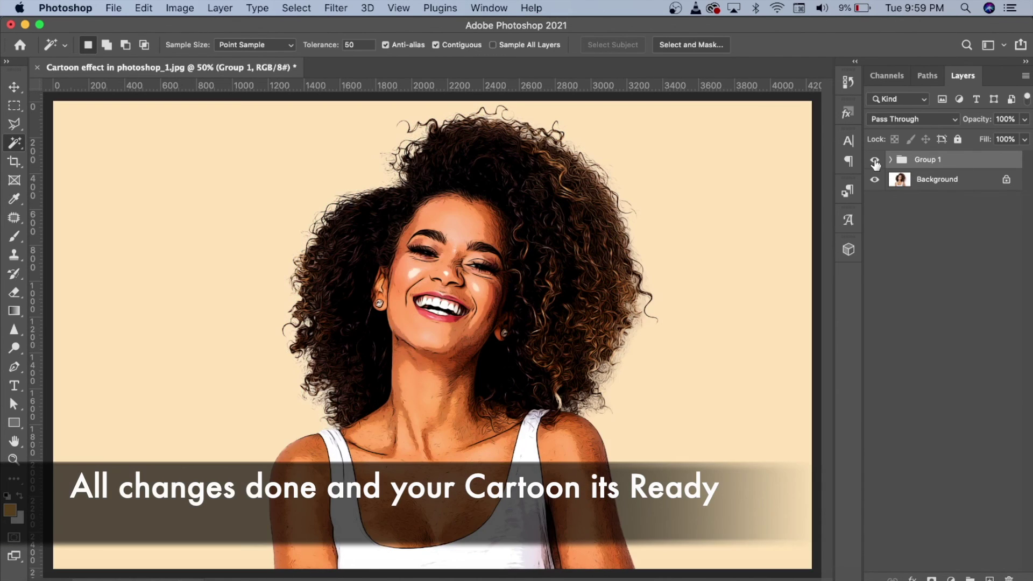
{"action": "left_click", "coordinate": [876, 161]}
{"action": "left_click", "coordinate": [876, 160]}
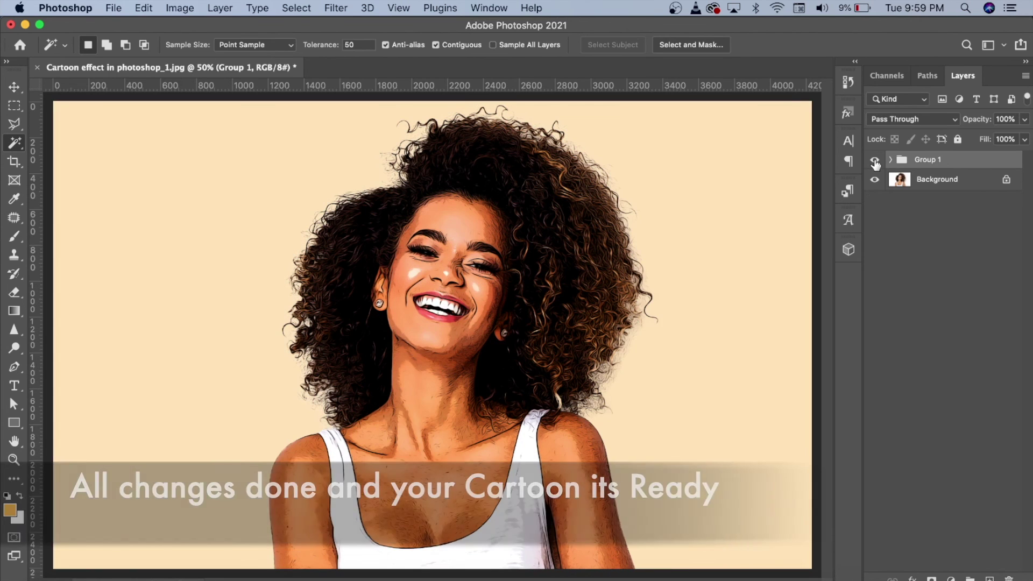